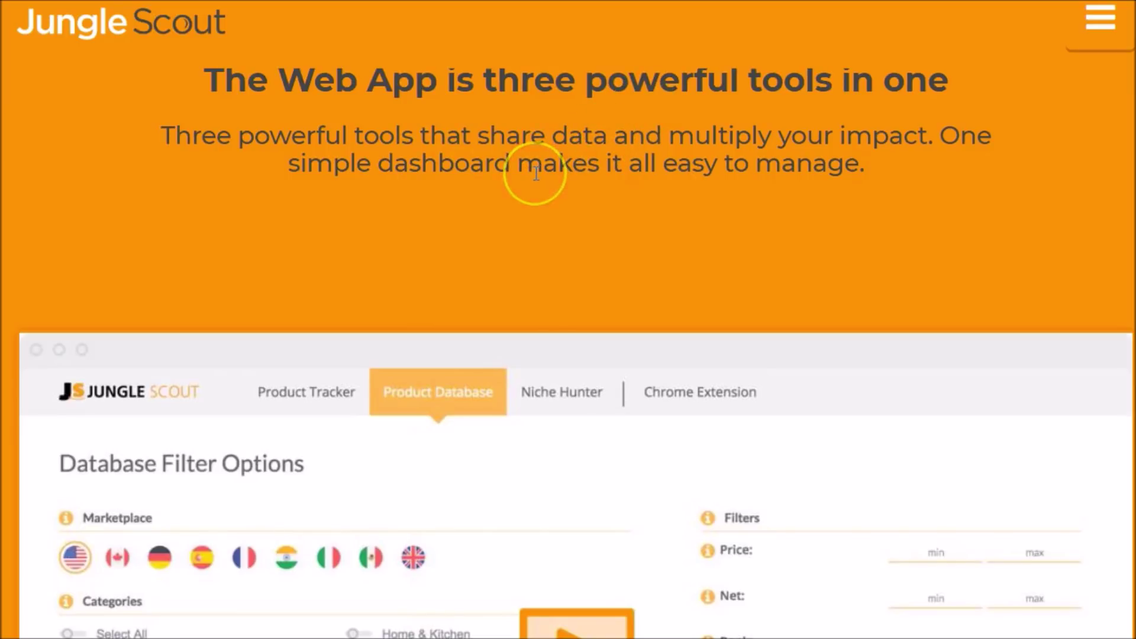
Play the Product Database demo in the section presenting the Web App as three powerful tools.
scroll(536, 173, down, 2)
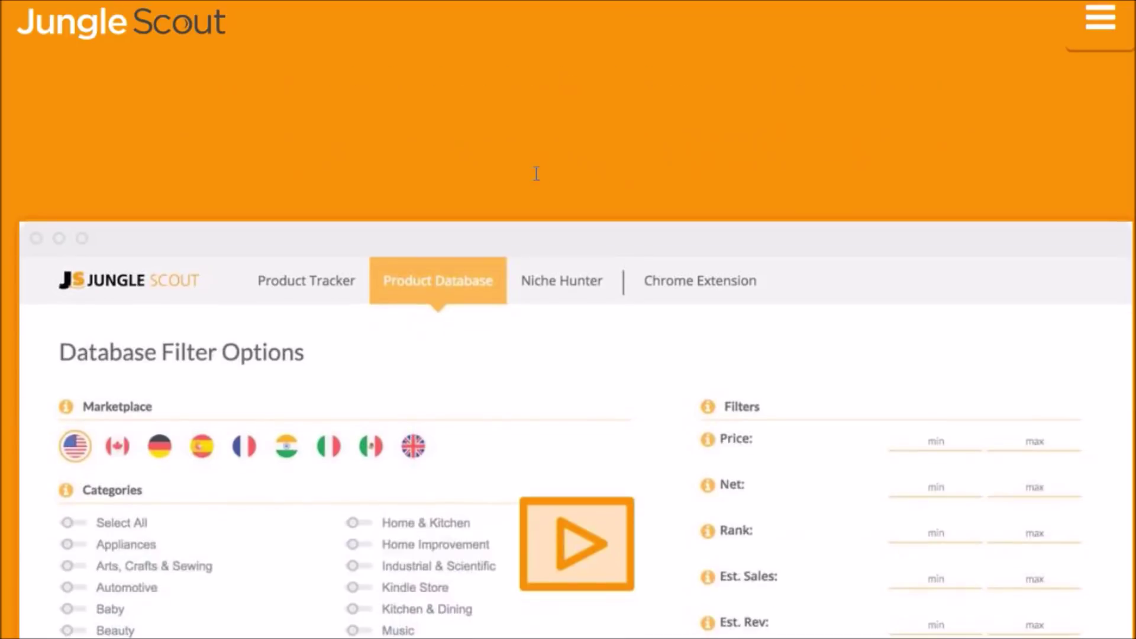
scroll(535, 174, down, 2)
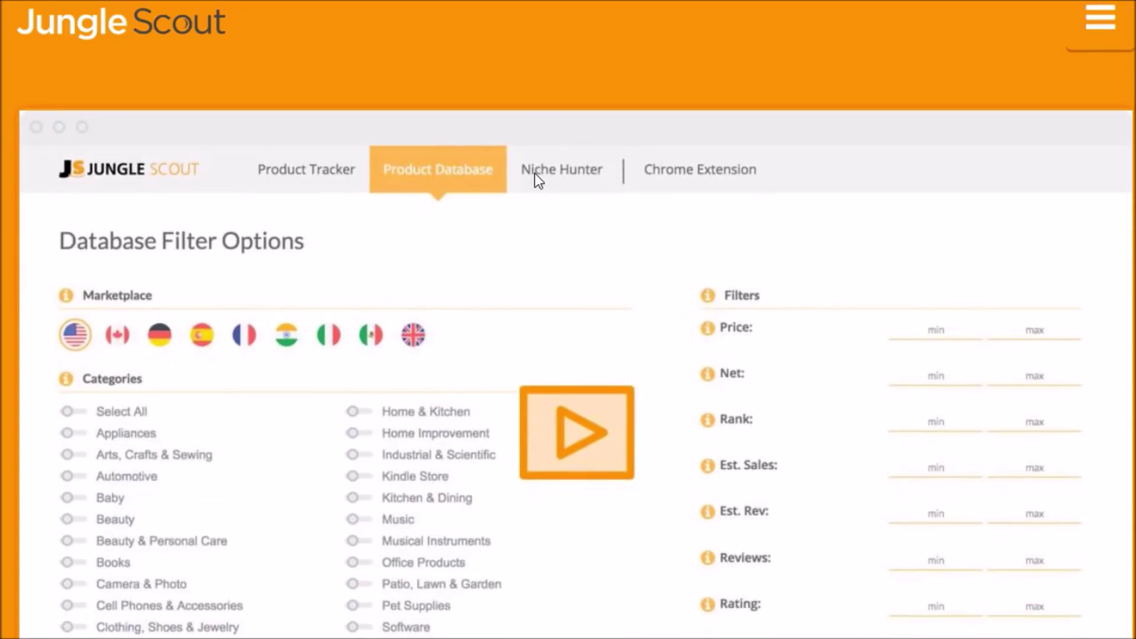
scroll(534, 173, down, 2)
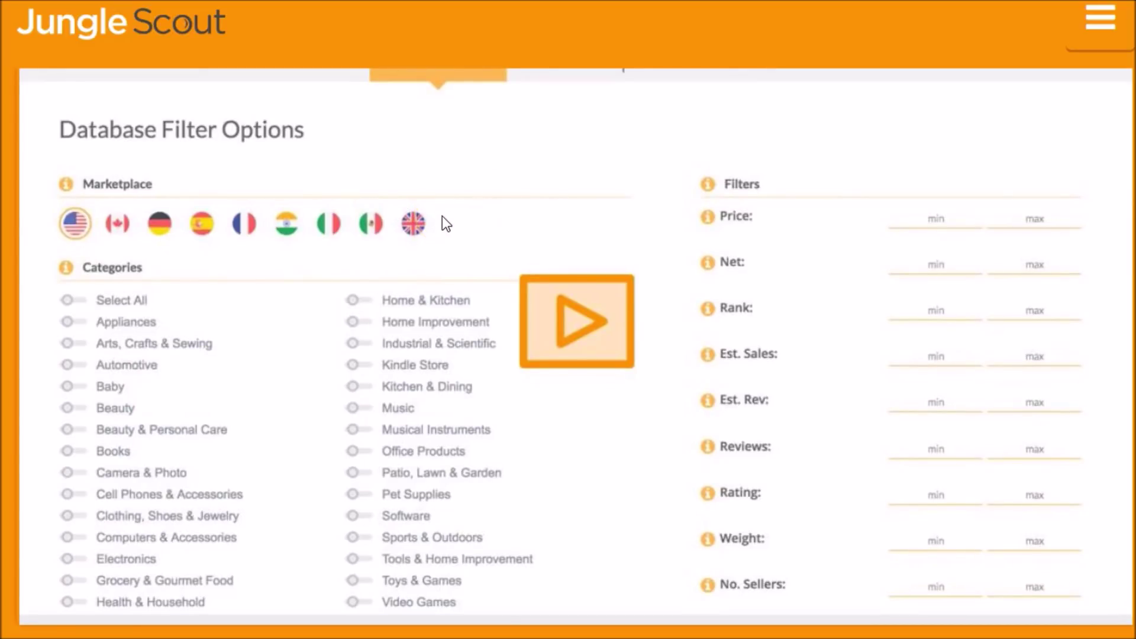
click(566, 324)
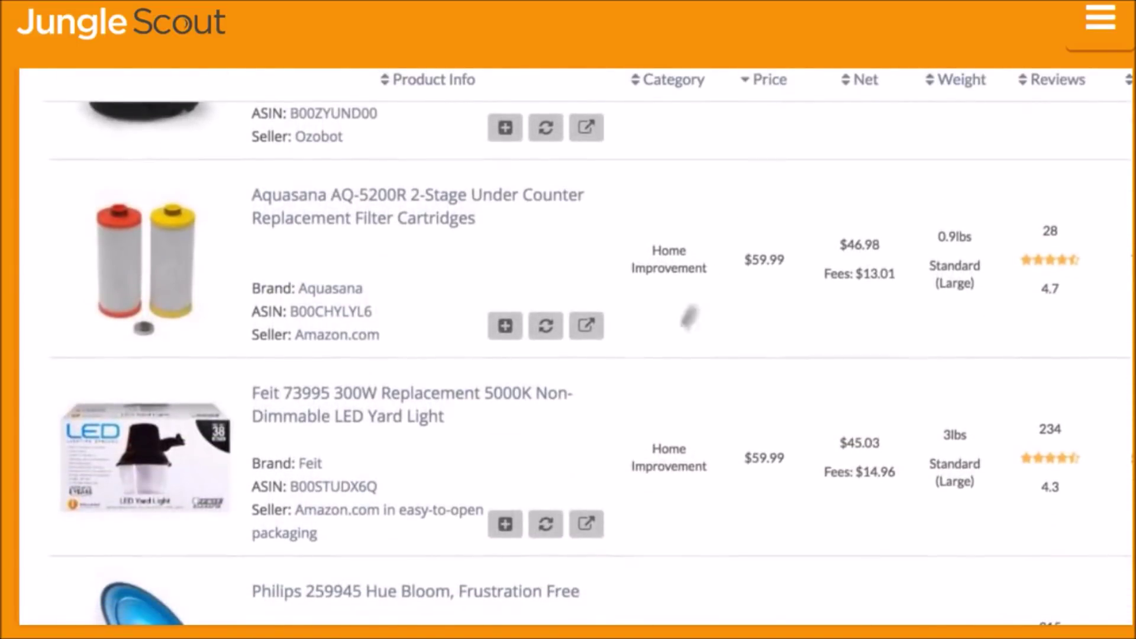
Add the Feit 73995 300W Replacement LED Yard Light from the database results to the product tracker.
click(507, 524)
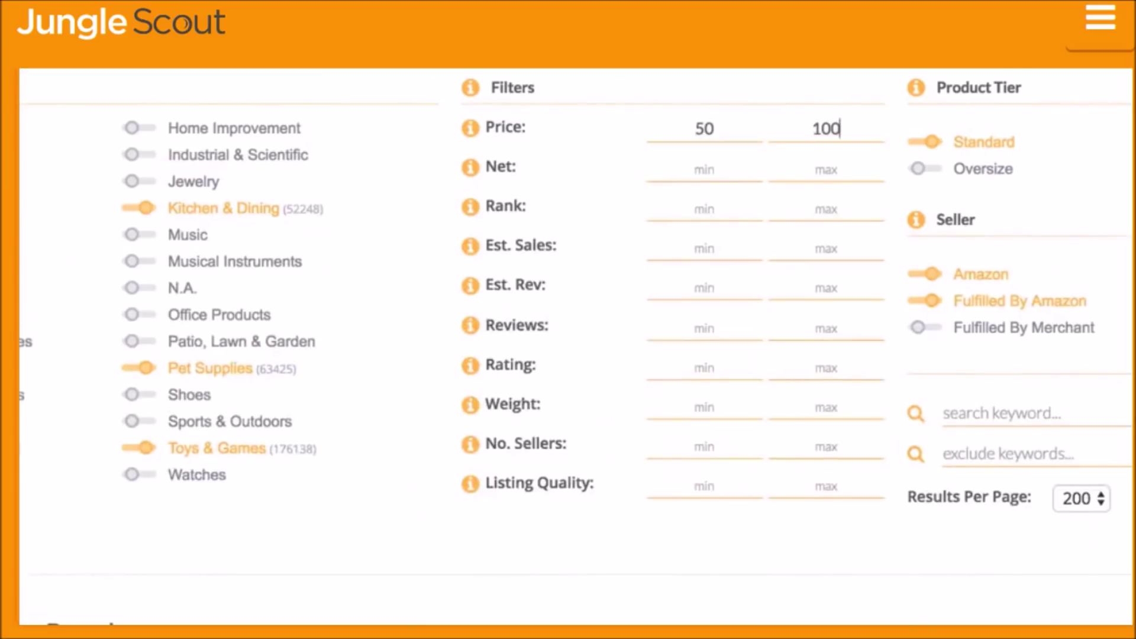
Filter the product database to a maximum rank of 5000 and minimum estimated sales of 200.
click(826, 207)
text(5000)
click(704, 246)
text(2001000)
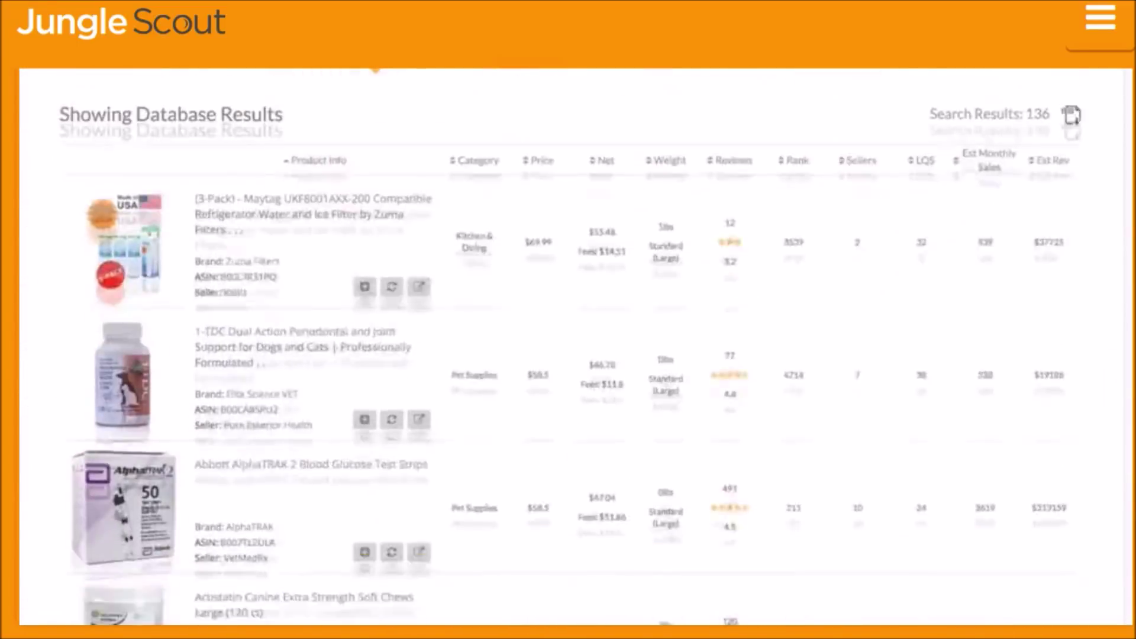
Sort the filtered database results by Net from highest to lowest and look through the listed products.
scroll(568, 355, down, 2)
click(596, 83)
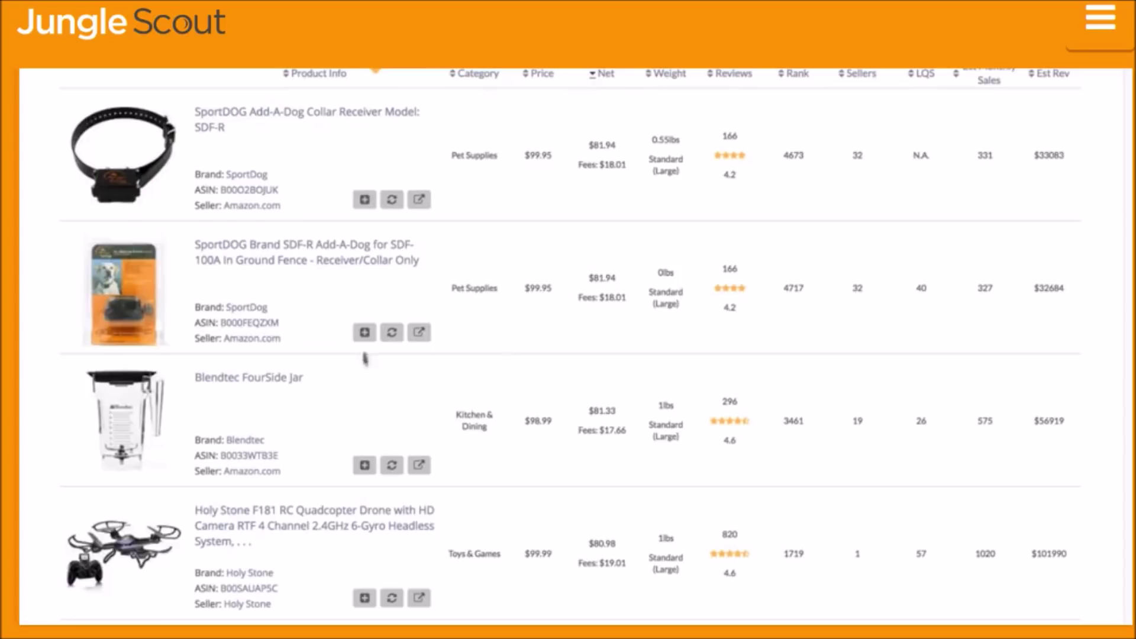
scroll(367, 337, down, 8)
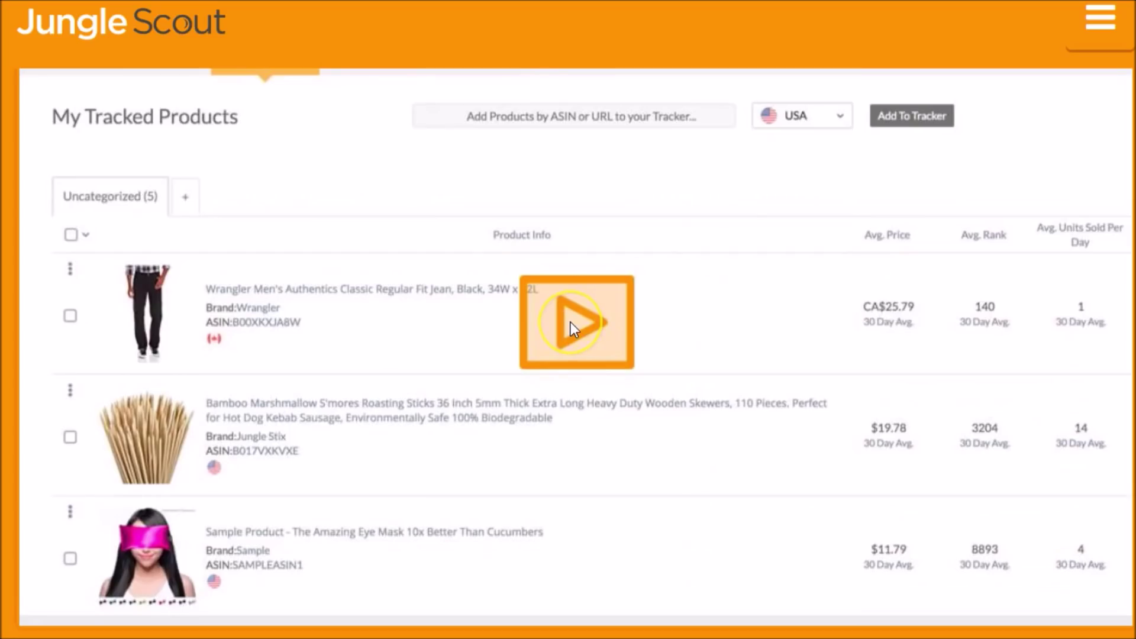
Play the Product Tracker demo and view the additional details and daily data for Training Fins Adult 7-9.
click(570, 322)
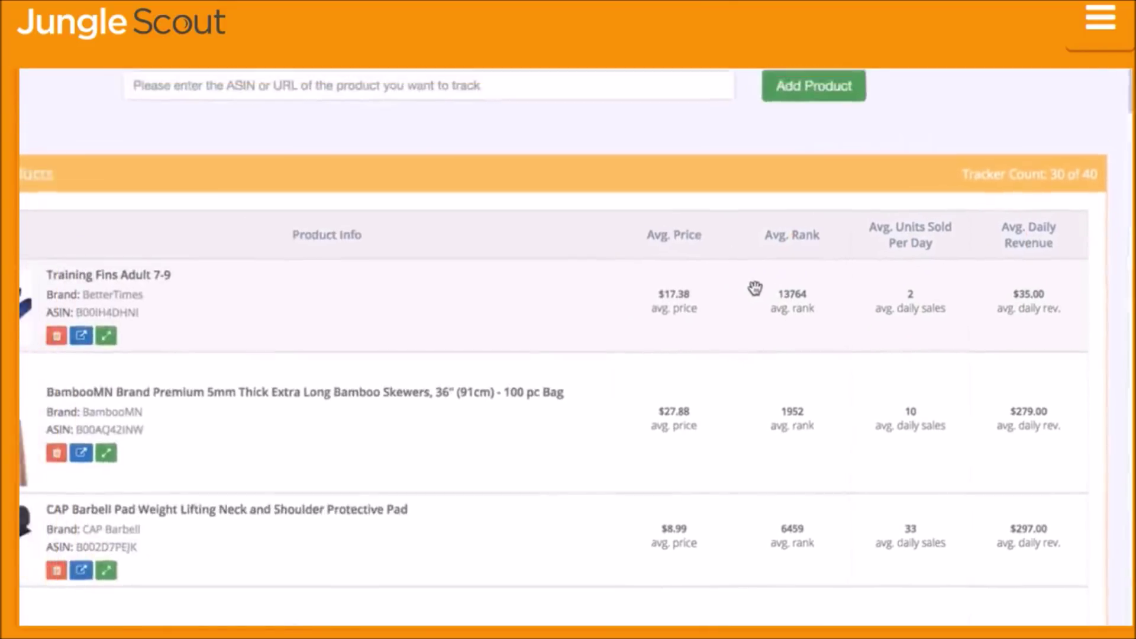
click(106, 335)
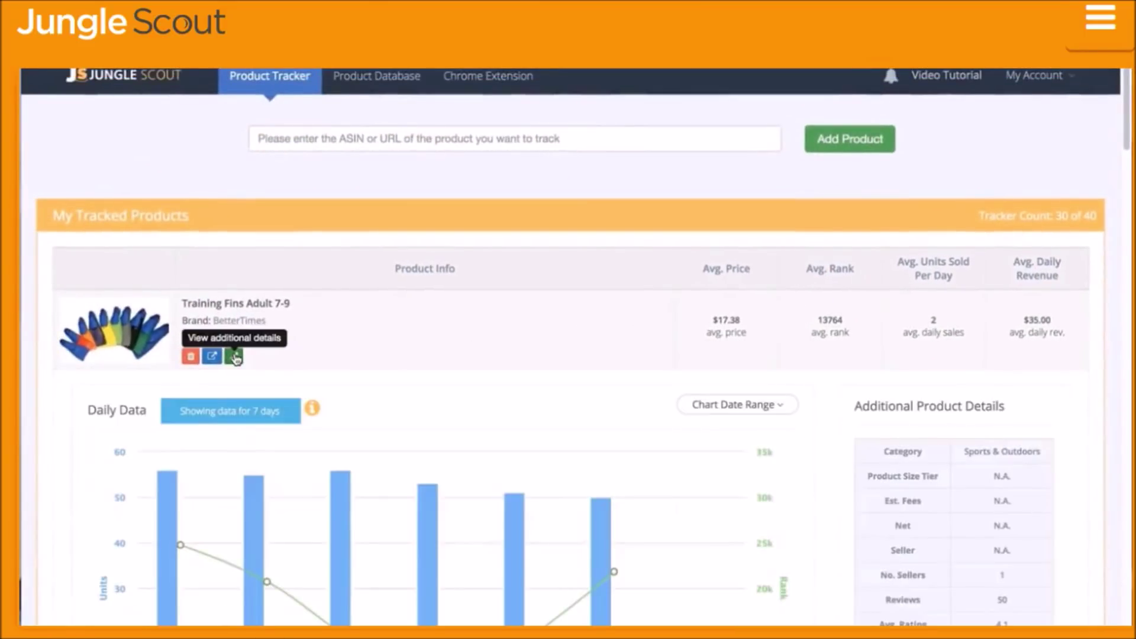
scroll(236, 358, down, 2)
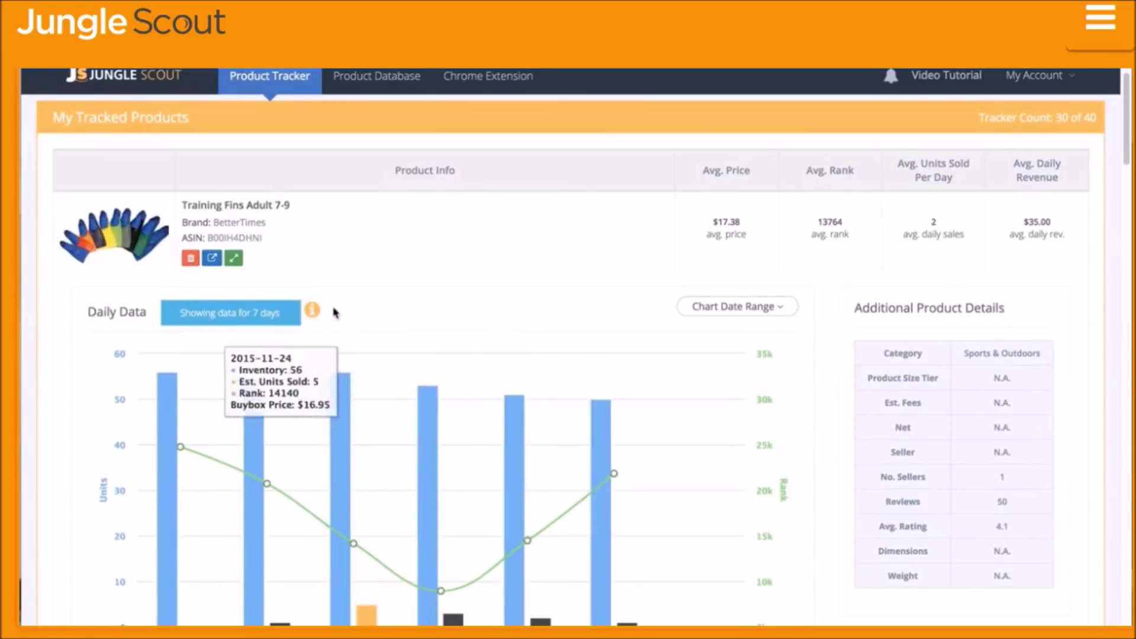
click(234, 258)
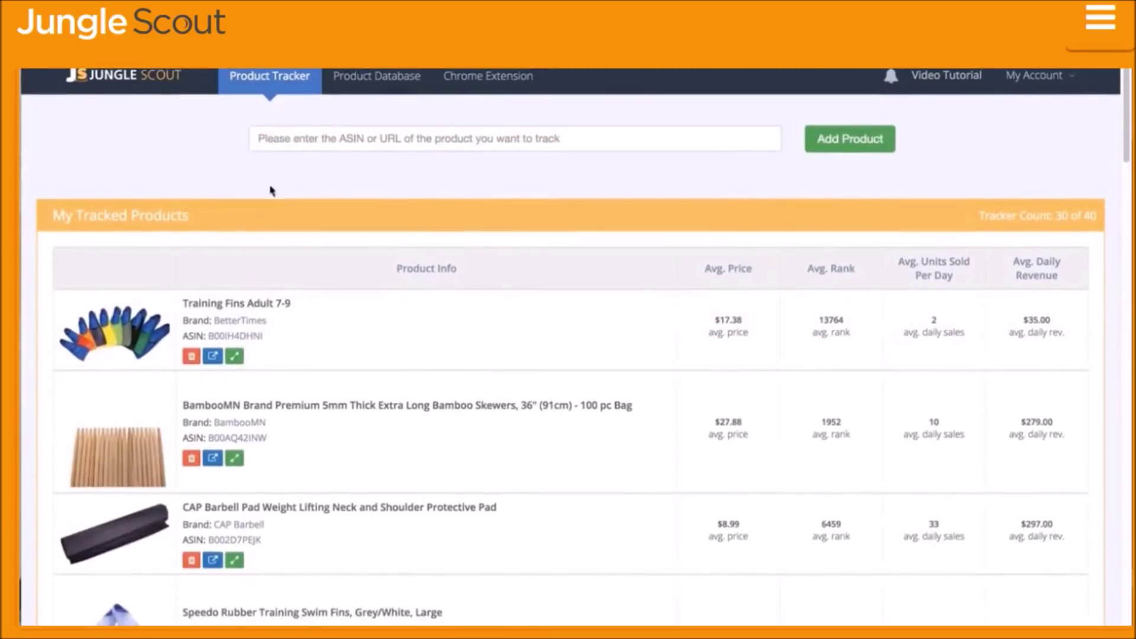
Enter an ASIN beginning with B00A4 as the product to track.
click(282, 105)
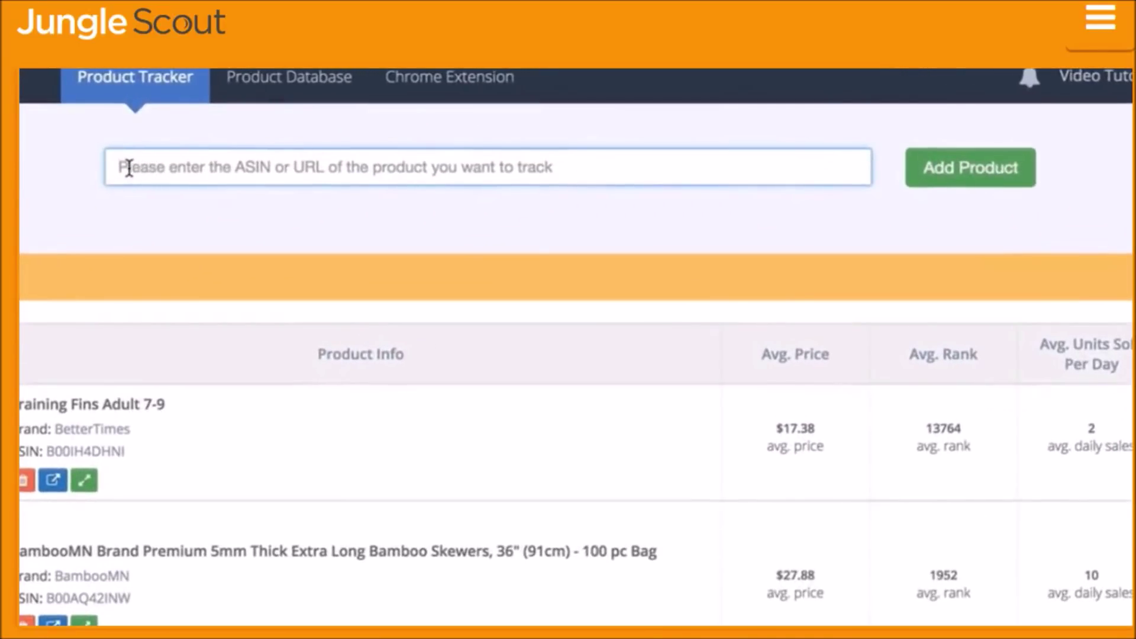
text(B00A4)
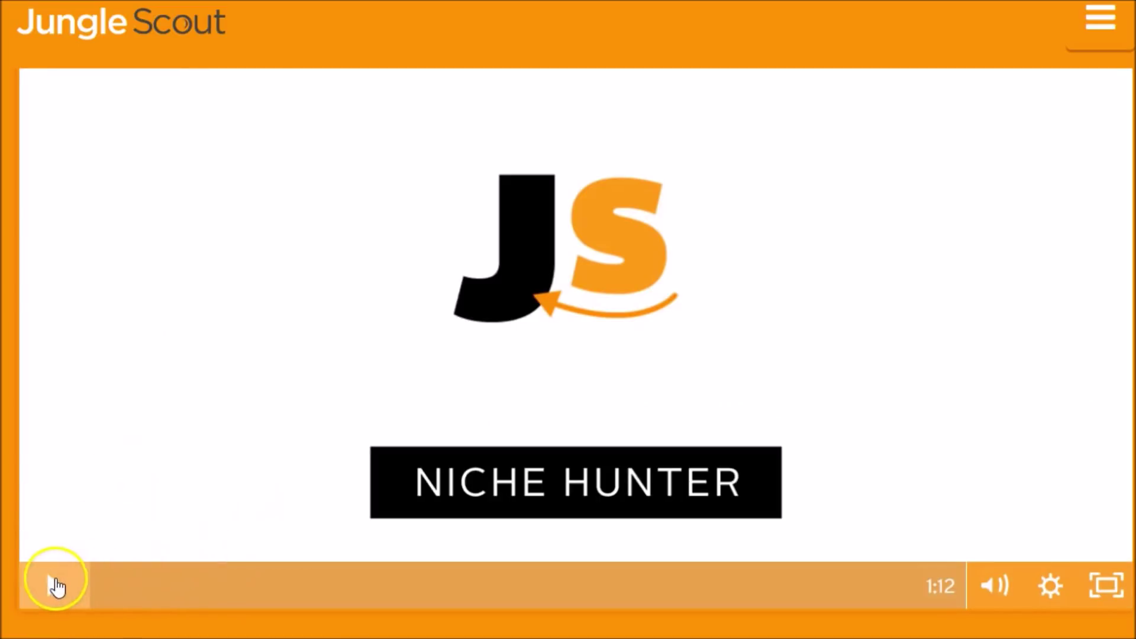
Play the Niche Hunter demo and filter its niches to the Grocery & Gourmet Food and Pet Supplies categories.
click(53, 585)
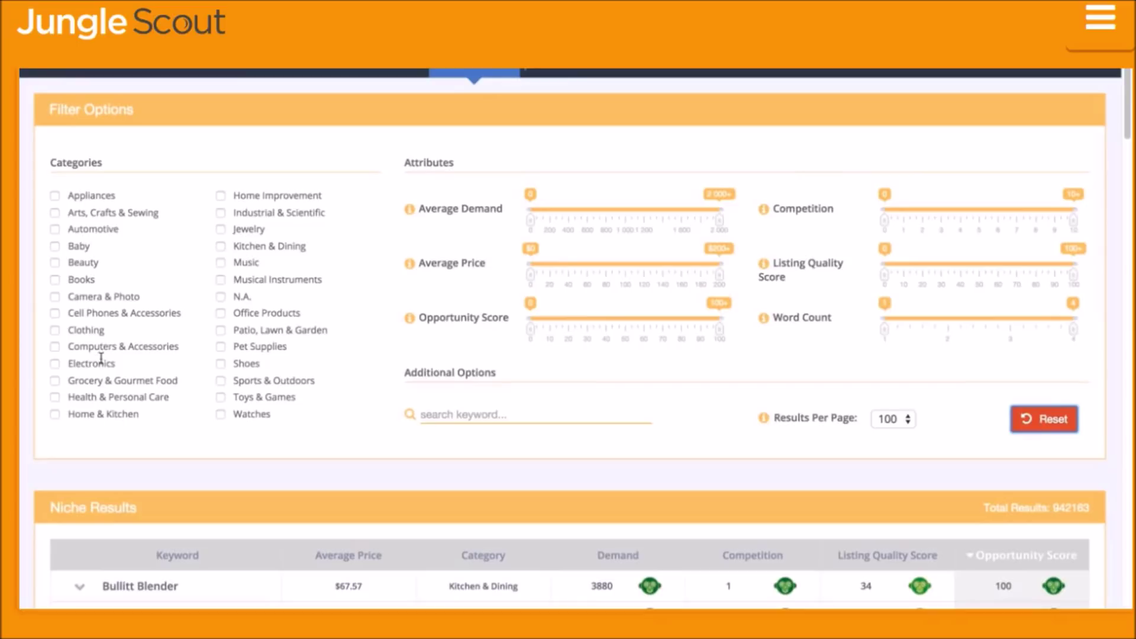
click(56, 384)
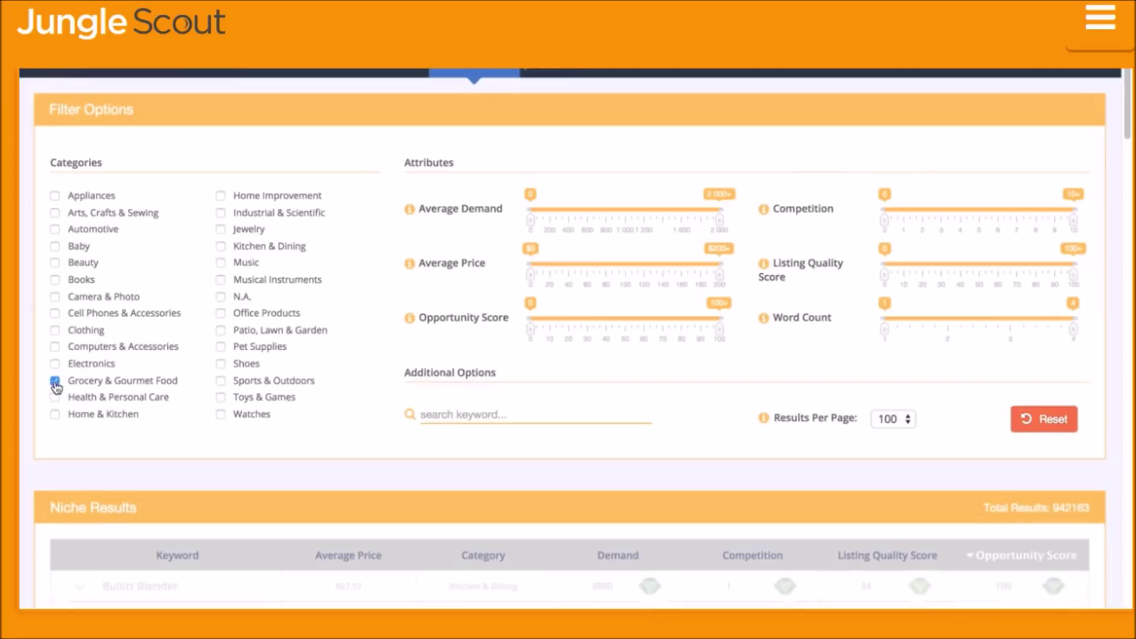
click(221, 348)
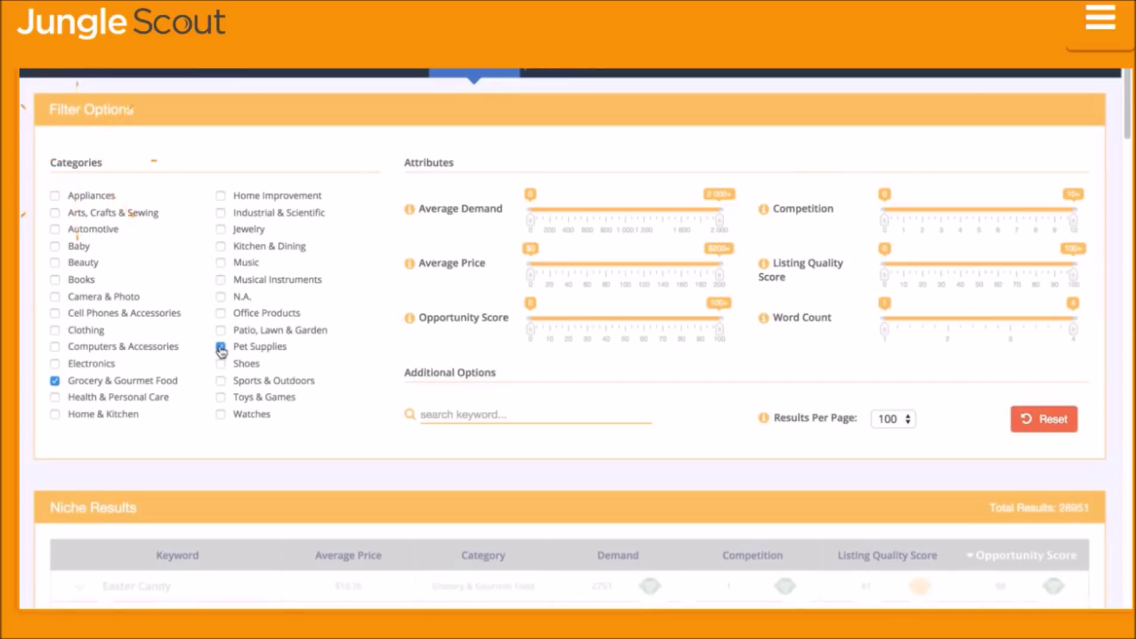
Limit the niches' average demand to about 884 to 1,621 and set the minimum competition to 1.
drag(532, 221, 612, 220)
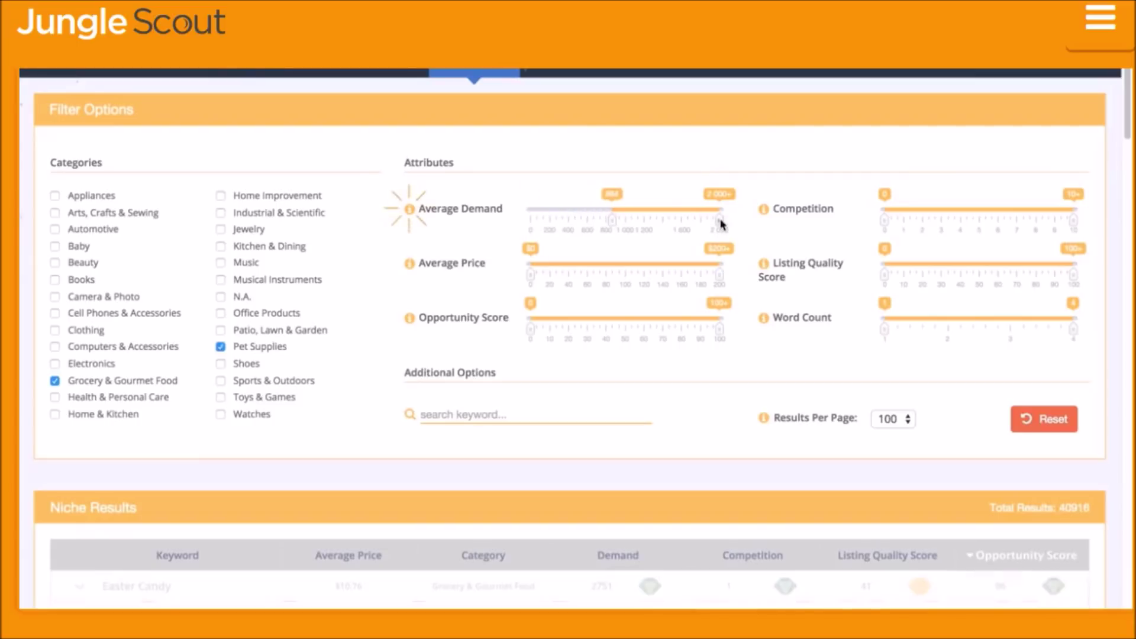
drag(718, 220, 685, 220)
drag(886, 221, 901, 220)
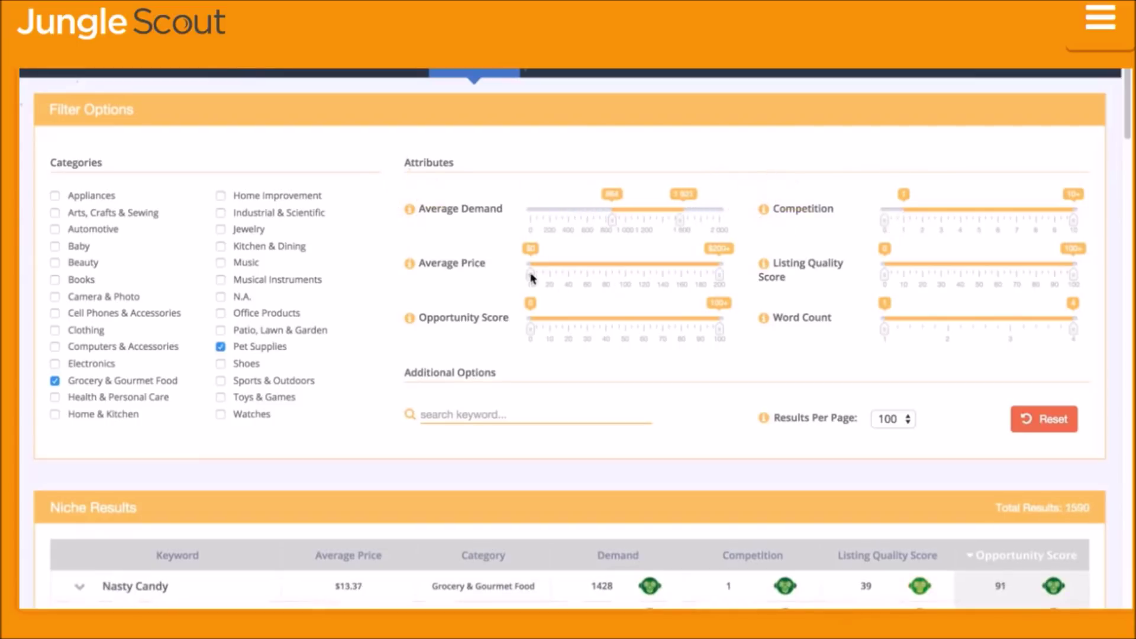
Limit the niches' average price to about $65 to $142 and set the minimum listing quality score to about 31.
drag(530, 273, 591, 275)
drag(718, 274, 665, 275)
drag(886, 274, 943, 274)
Limit the niches' opportunity score to about 21 to 81 and set the minimum word count to 2.
drag(531, 329, 570, 328)
drag(719, 329, 683, 328)
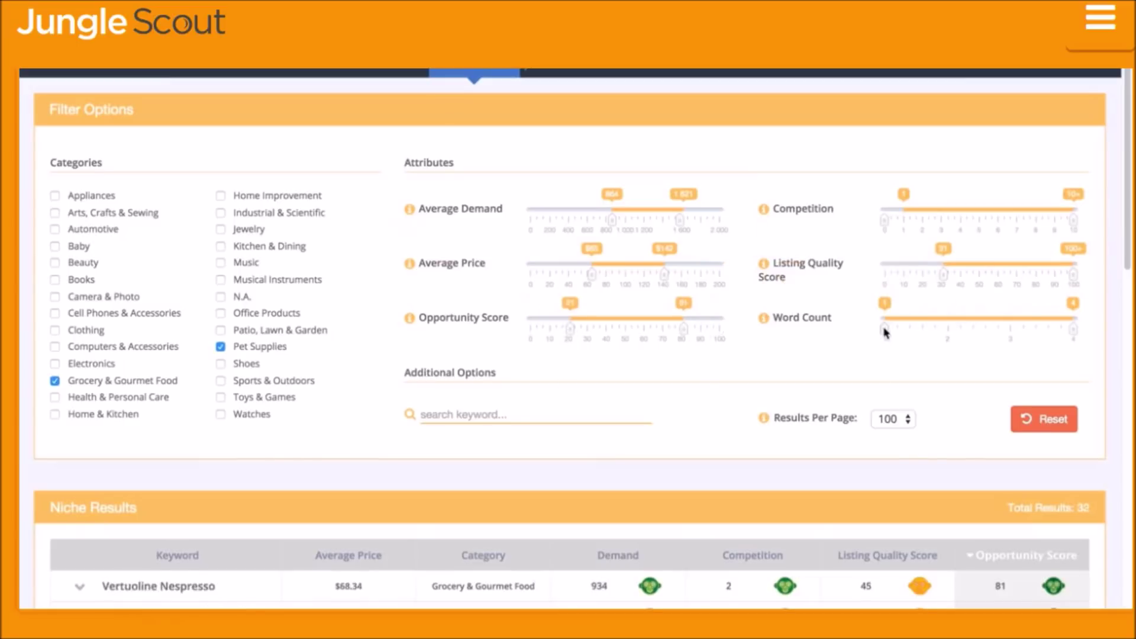
drag(886, 330, 949, 327)
Expand the Dasuquin With Msm keyword in the niche results to view its top 10 search results and related keywords.
scroll(950, 326, down, 3)
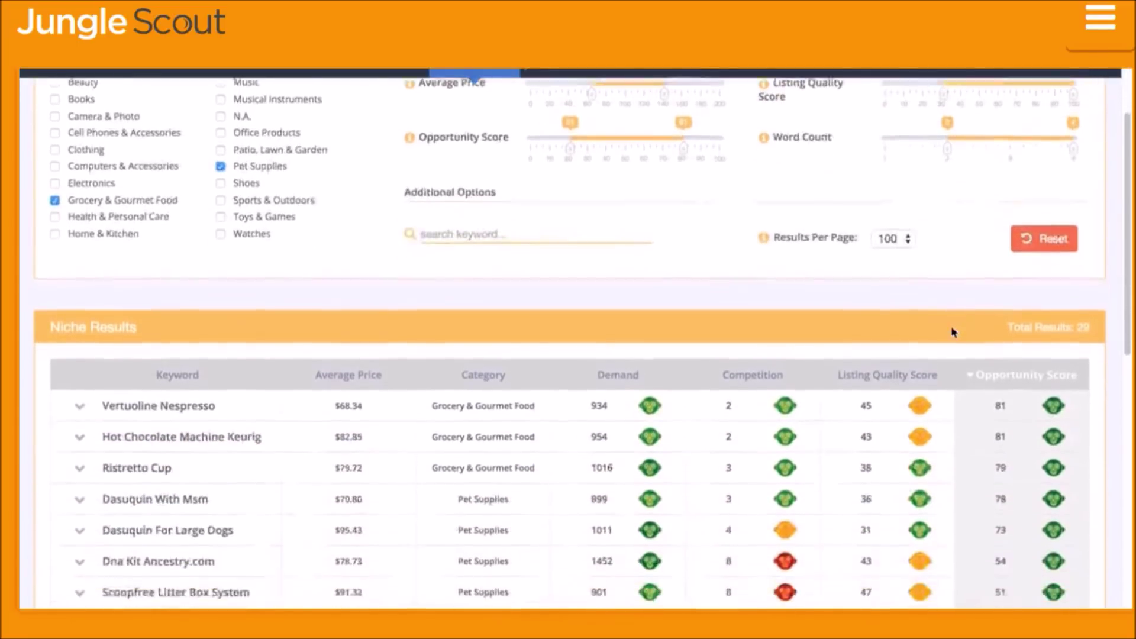
scroll(953, 331, down, 4)
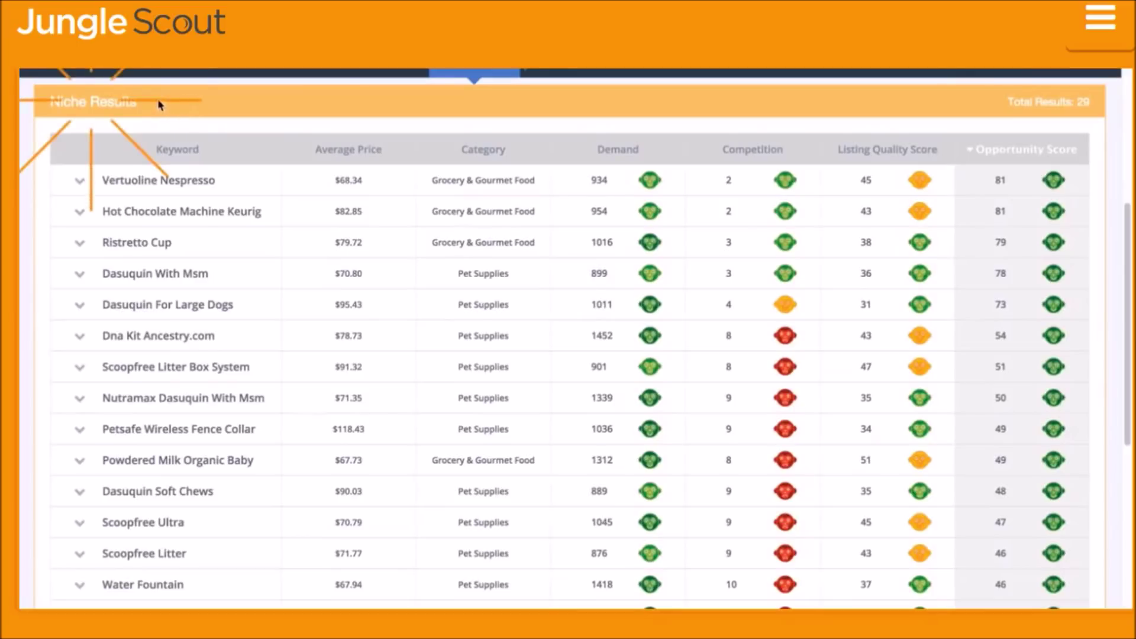
click(81, 275)
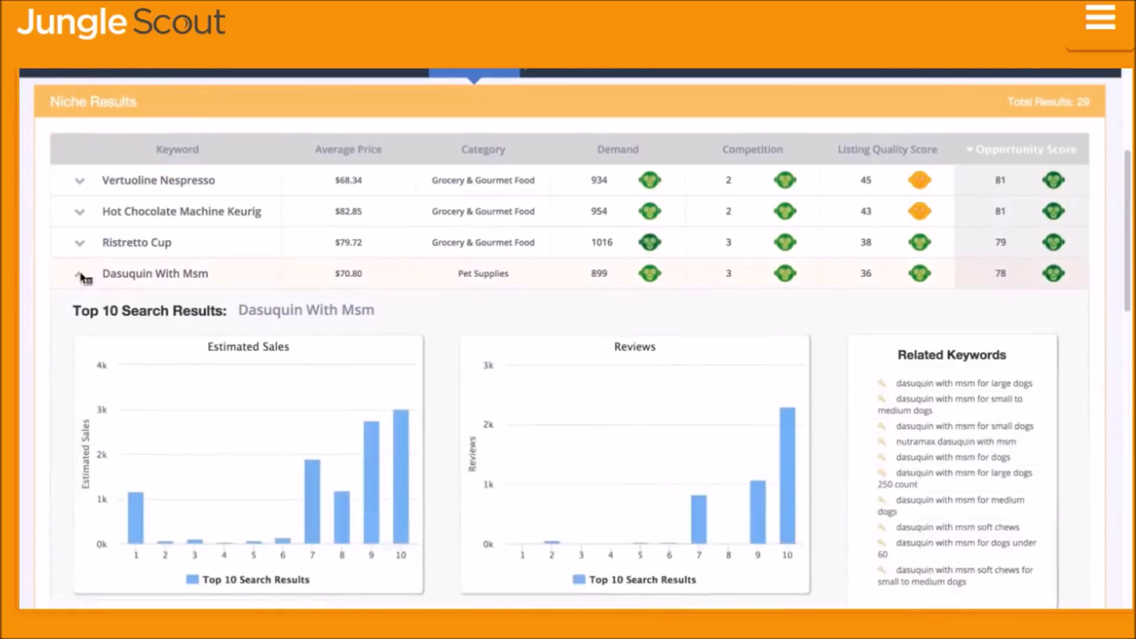
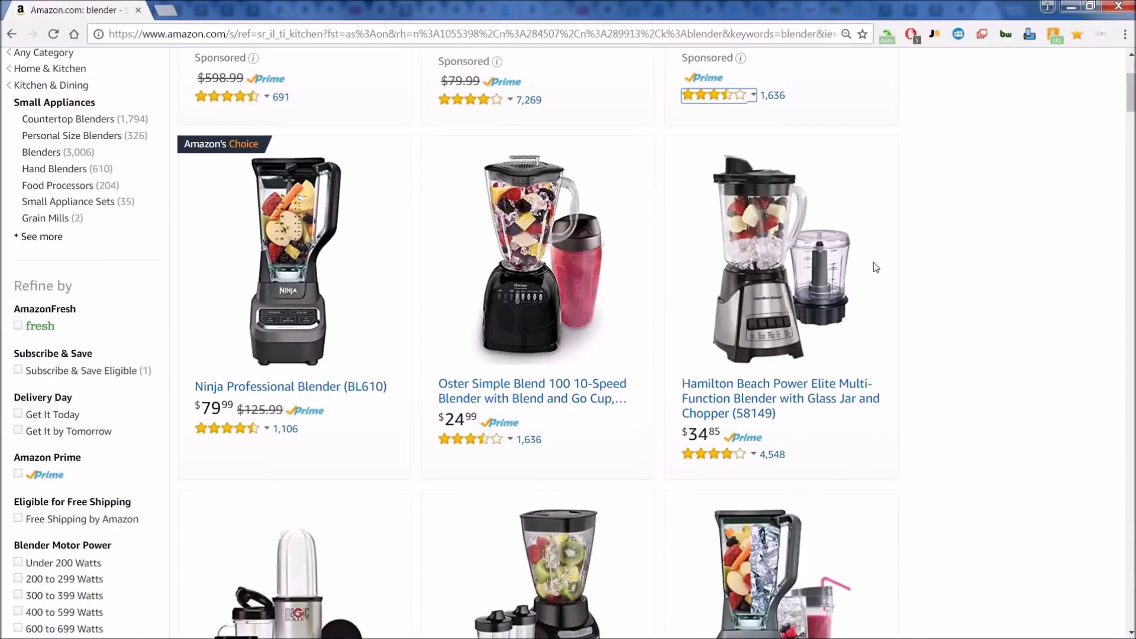
Browse Amazon's blender search results and run the Jungle Scout Chrome extension on them.
scroll(873, 271, down, 5)
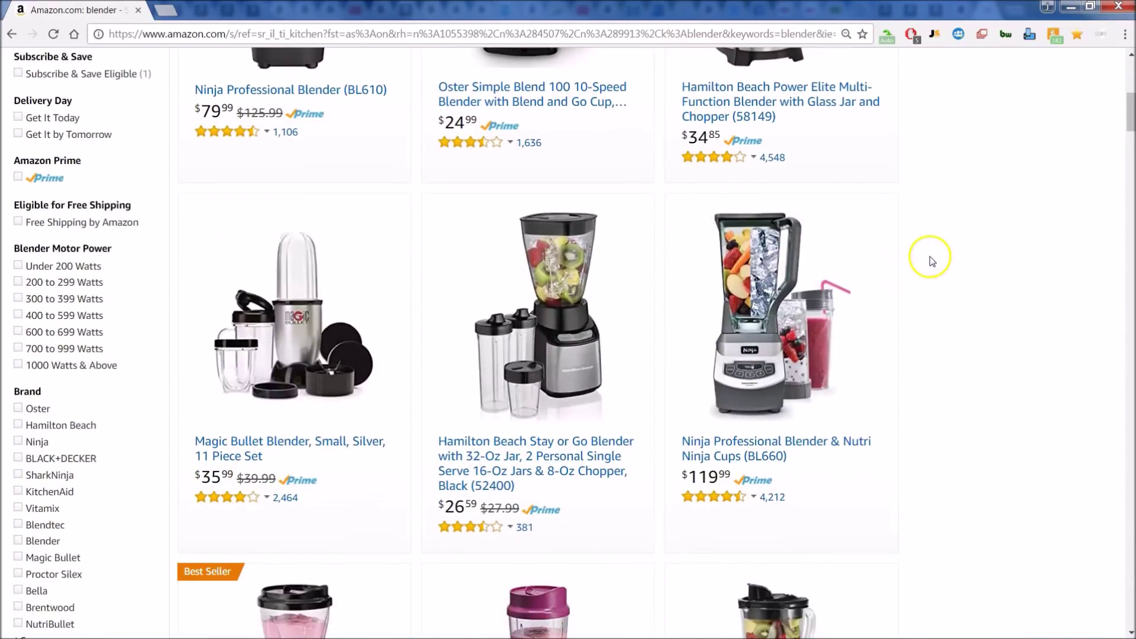
scroll(932, 269, down, 9)
scroll(970, 261, up, 16)
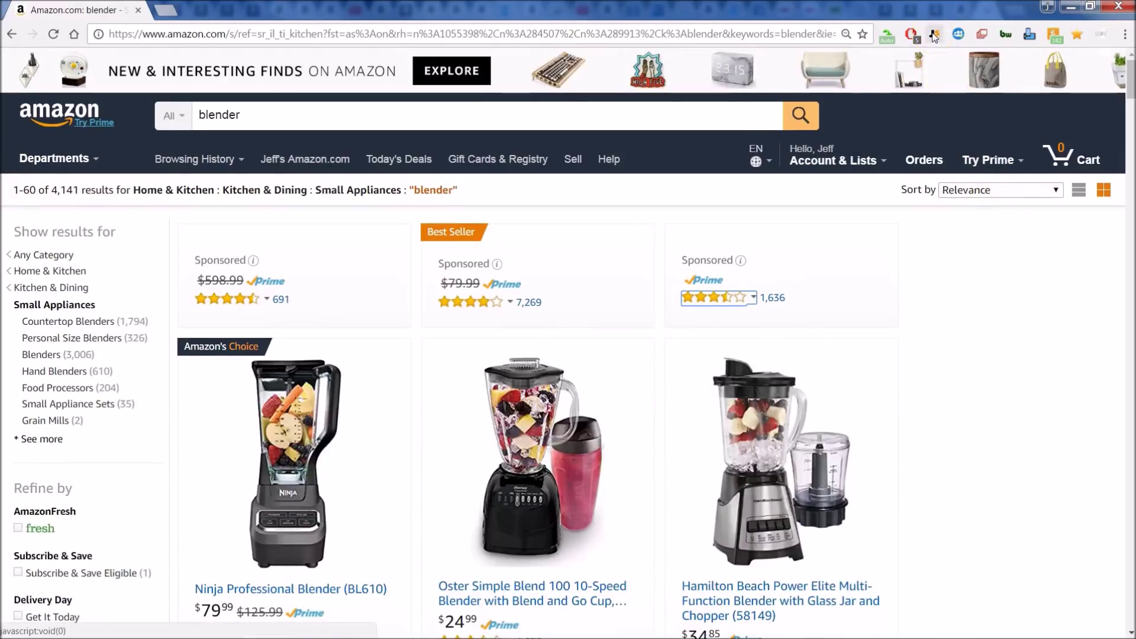
click(934, 36)
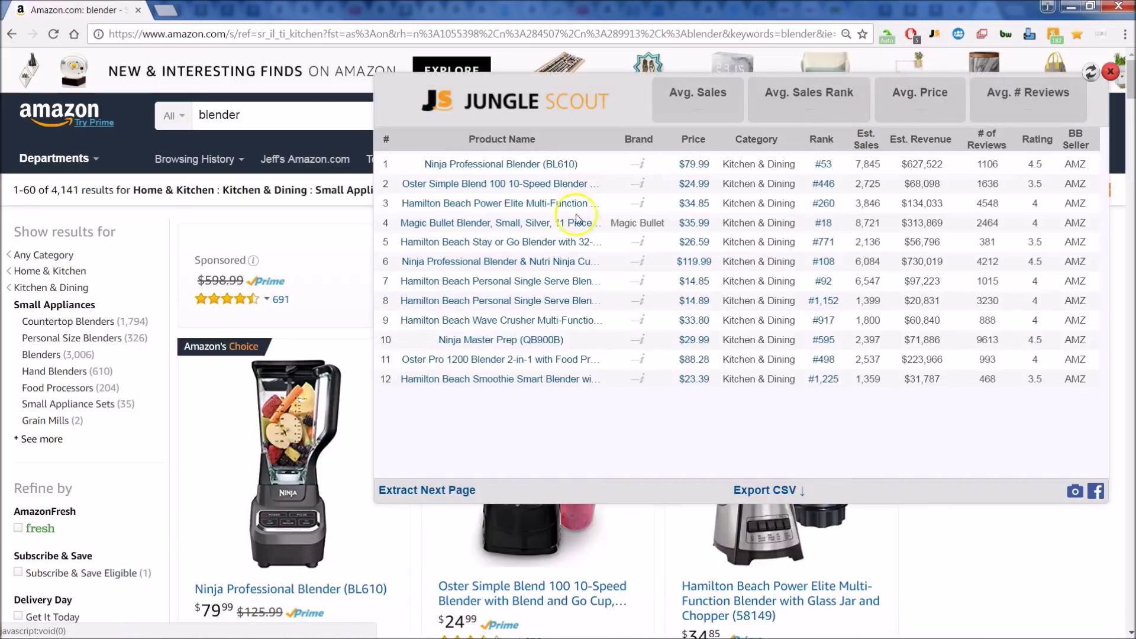
click(516, 143)
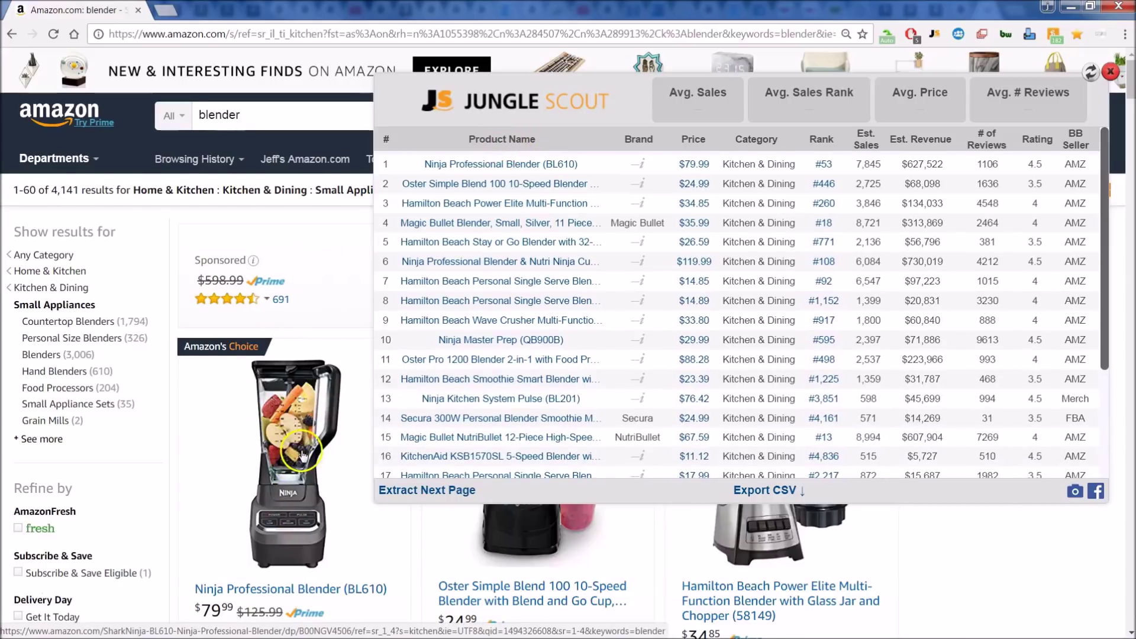
Compare the blender listings with the Jungle Scout product table and examine its sales, ratings and buy box seller columns.
scroll(294, 420, down, 5)
scroll(290, 407, down, 7)
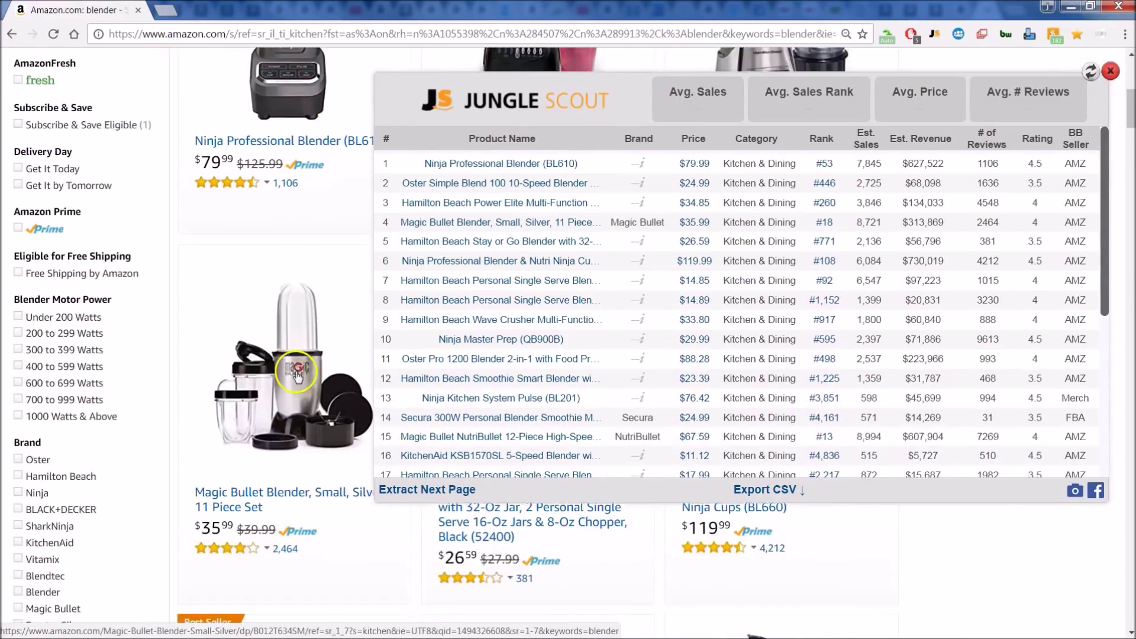
scroll(297, 376, down, 5)
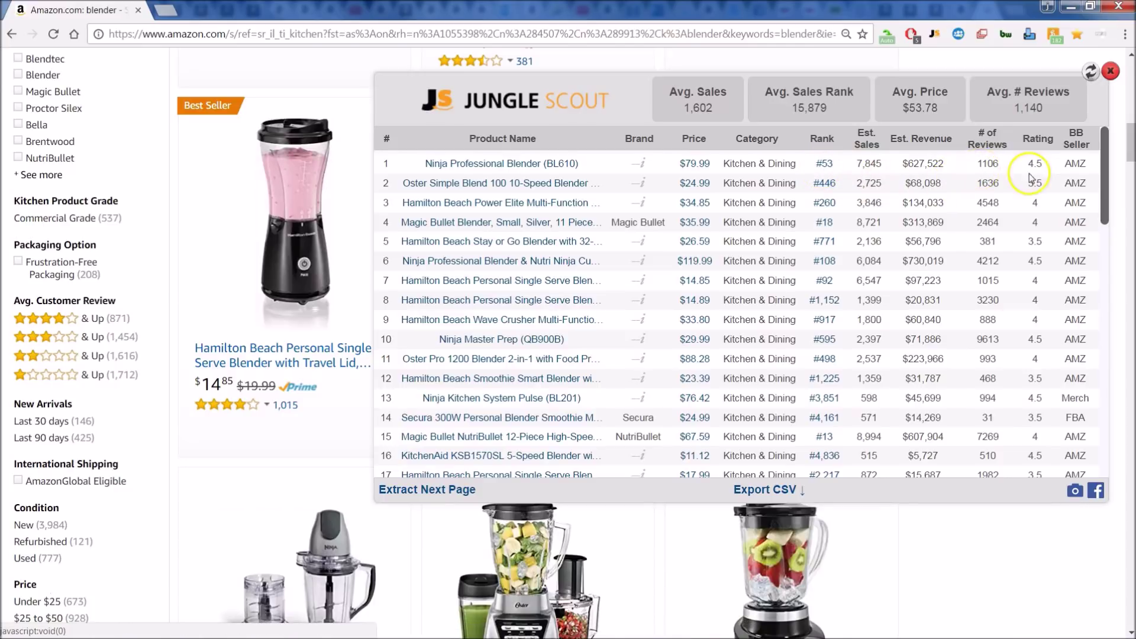
scroll(1074, 213, down, 2)
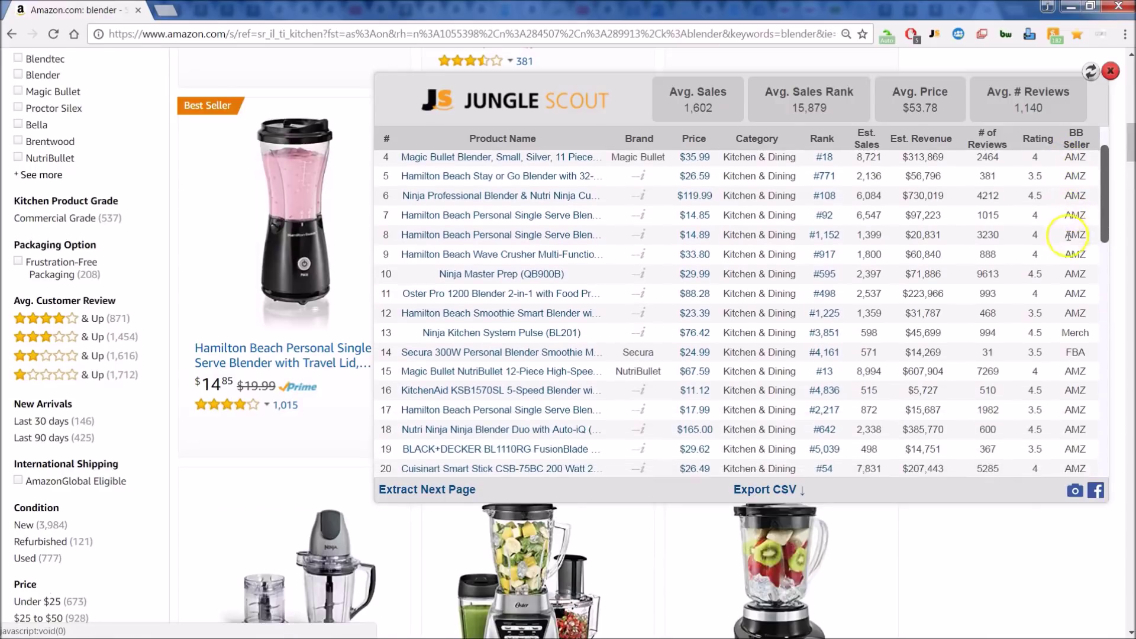
scroll(1074, 299, down, 1)
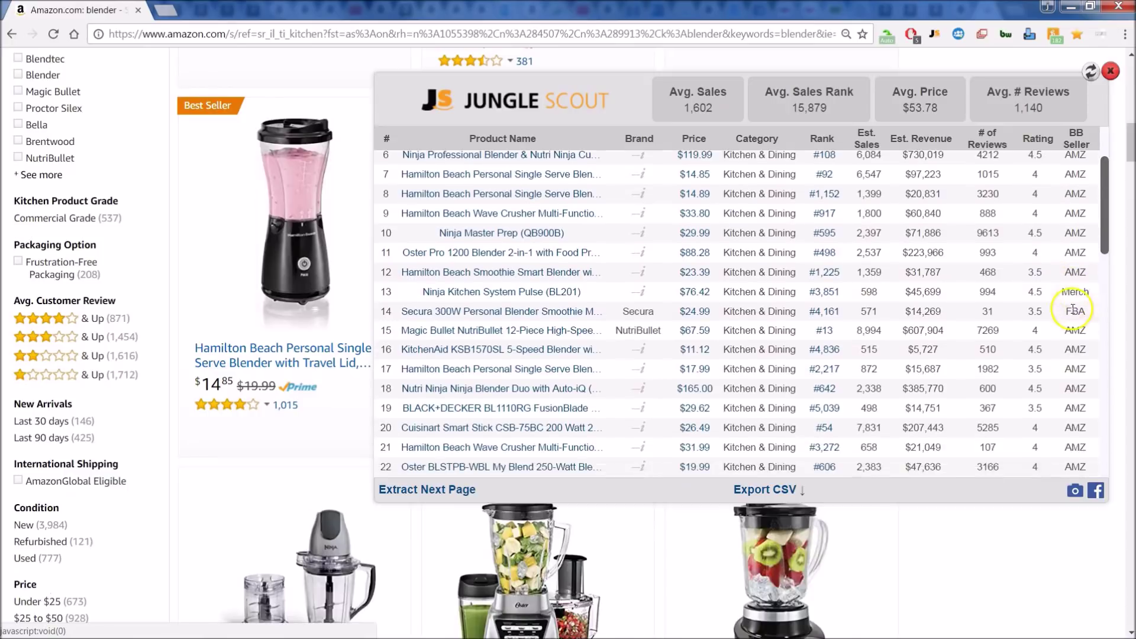
scroll(1073, 309, down, 1)
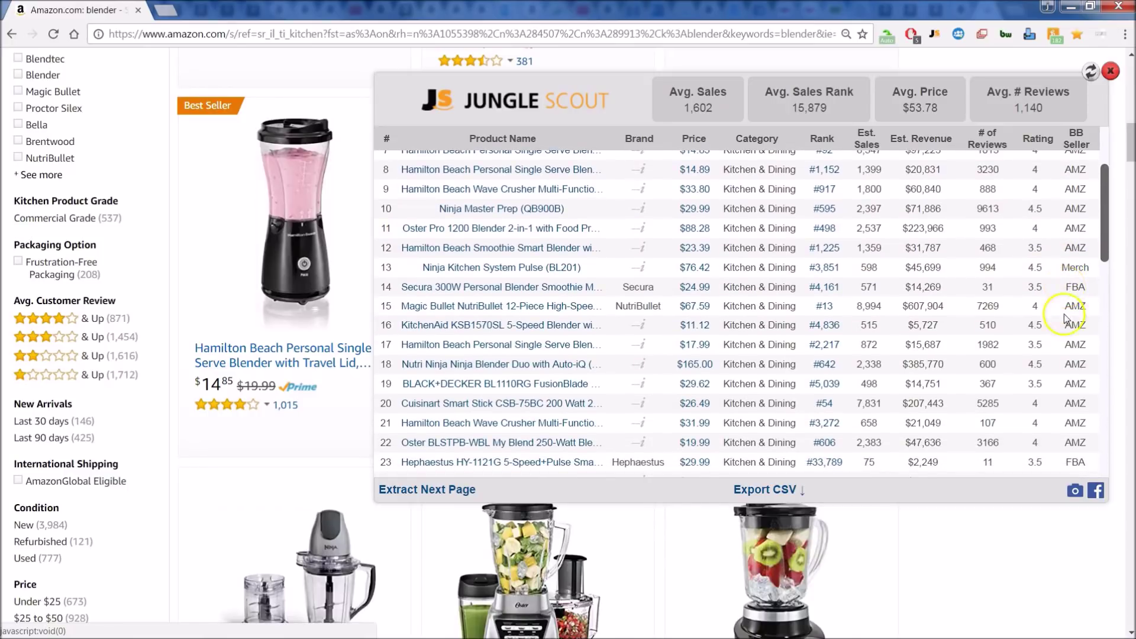
scroll(1068, 322, up, 3)
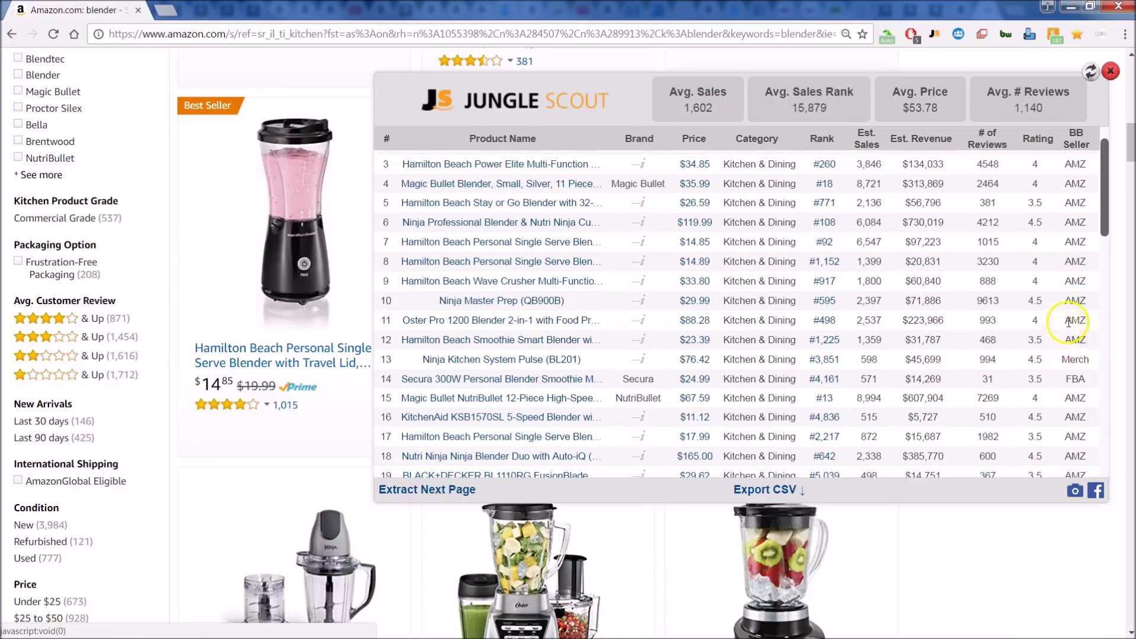
scroll(1073, 294, up, 1)
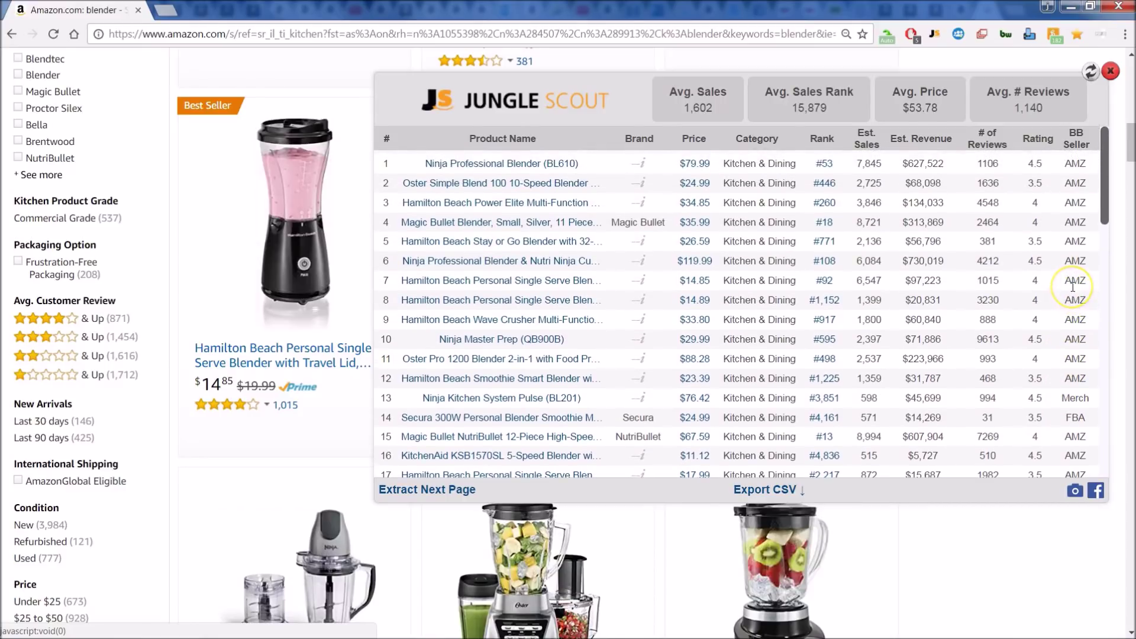
Examine the buy box seller and estimated revenue columns down the Jungle Scout blender table.
scroll(1074, 296, down, 2)
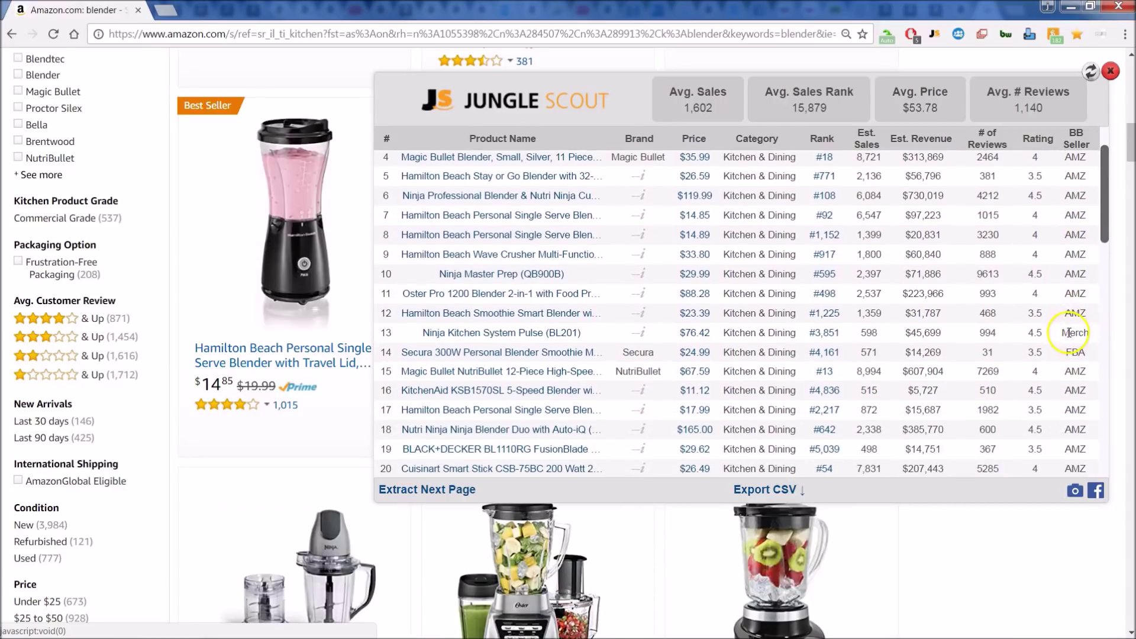
scroll(976, 317, up, 2)
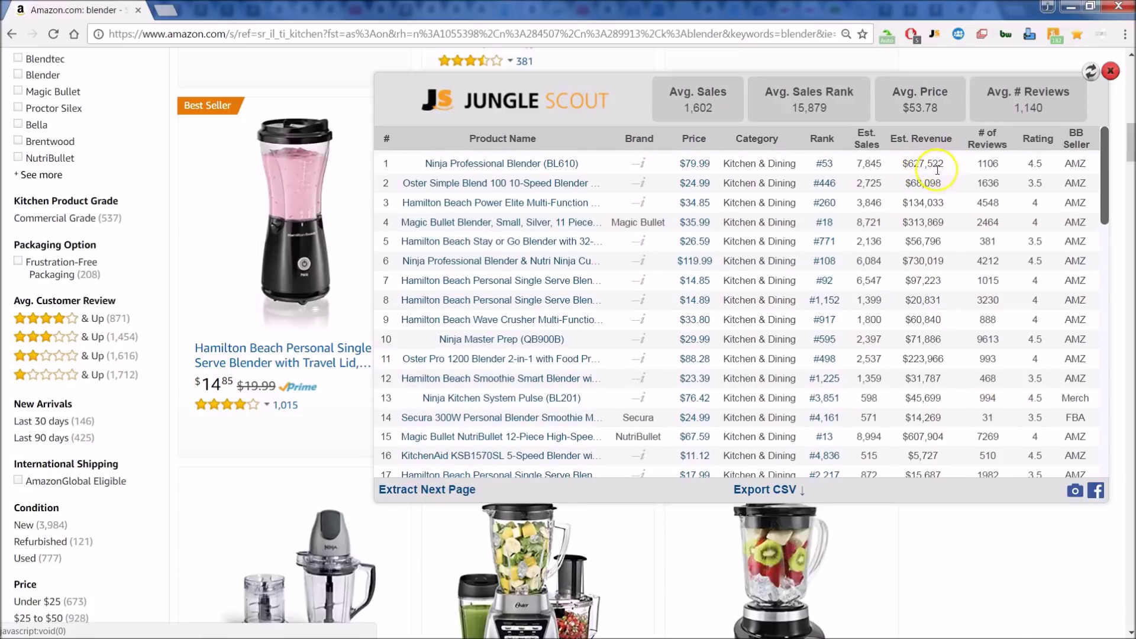
scroll(929, 198, down, 5)
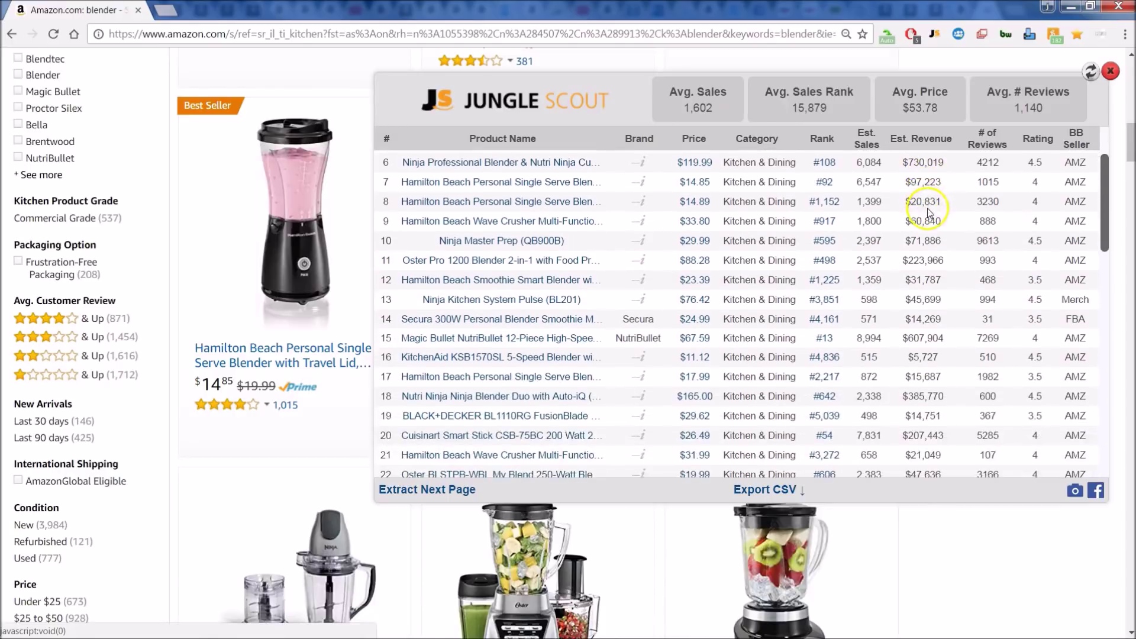
scroll(927, 217, down, 2)
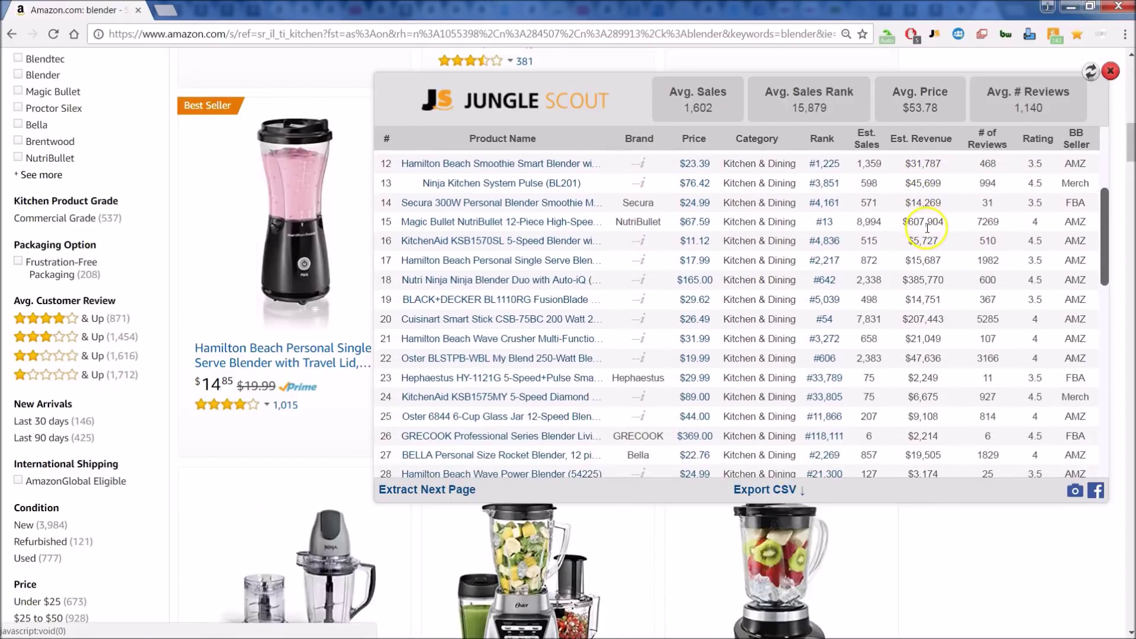
scroll(927, 228, down, 3)
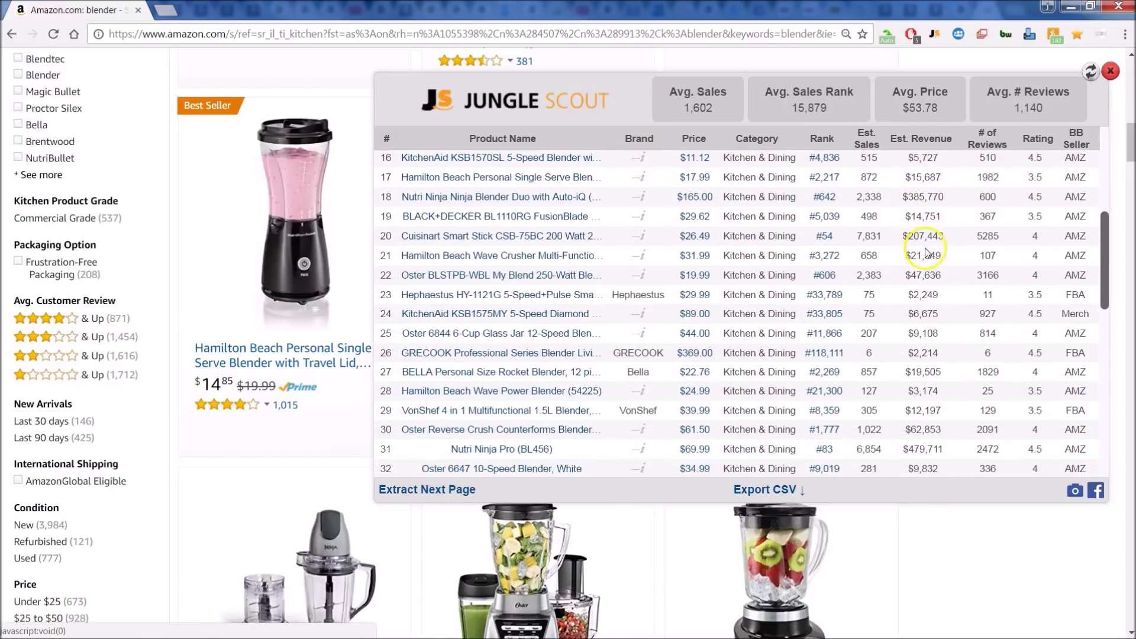
scroll(927, 253, up, 6)
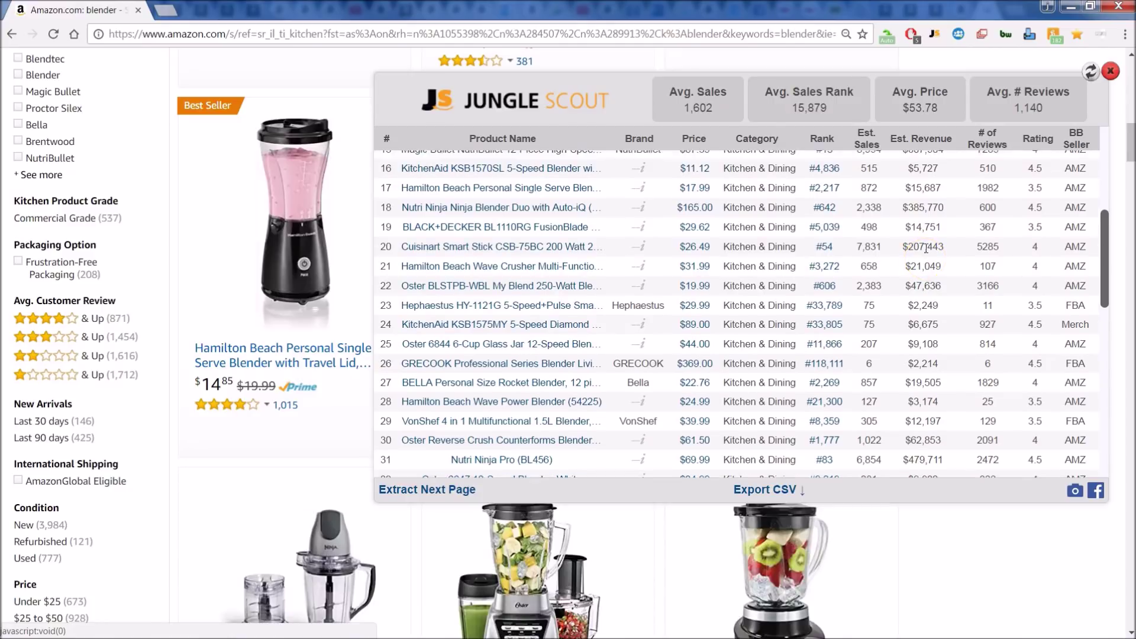
scroll(926, 253, up, 3)
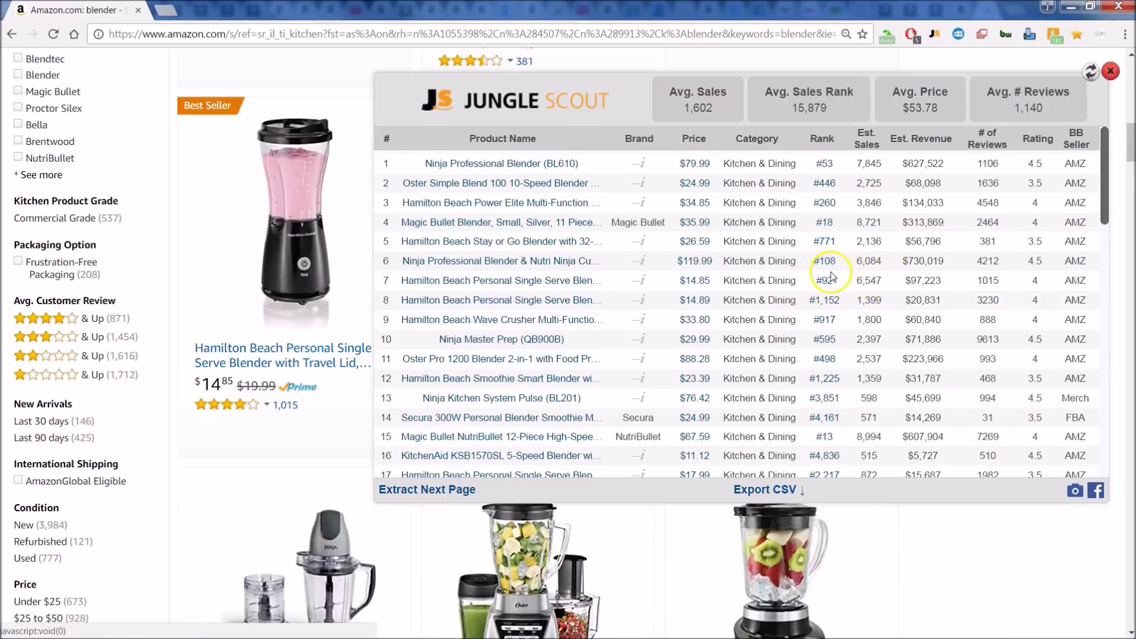
Find the web app's Product Database section on the Jungle Scout website and play its demonstration video.
scroll(831, 275, down, 5)
scroll(874, 280, down, 4)
scroll(883, 281, down, 1)
scroll(932, 285, down, 5)
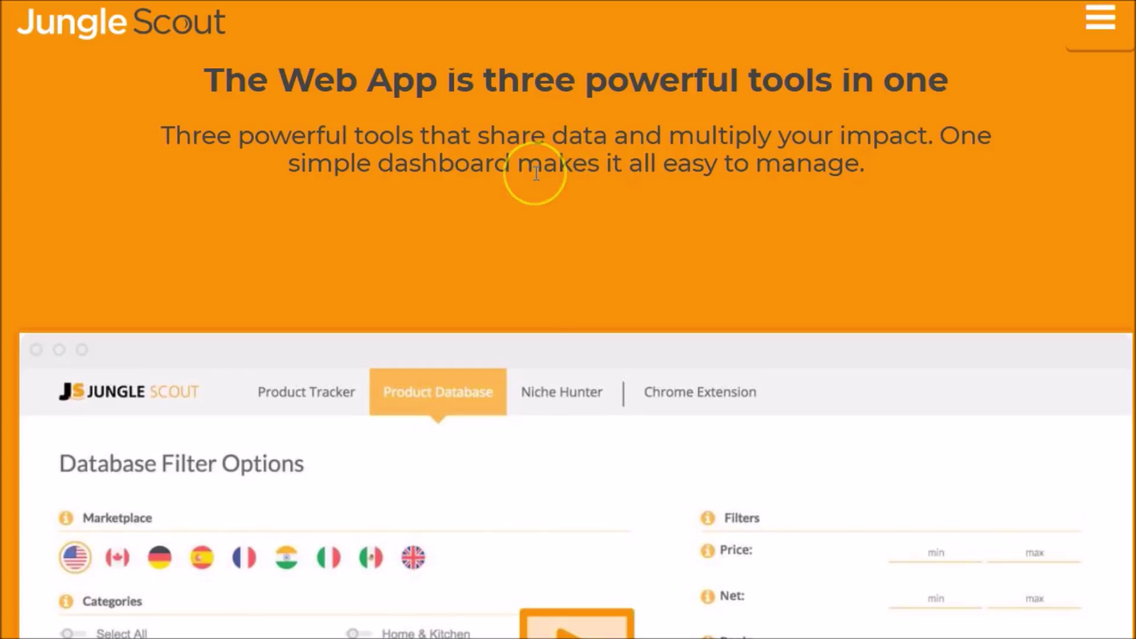
scroll(536, 172, down, 2)
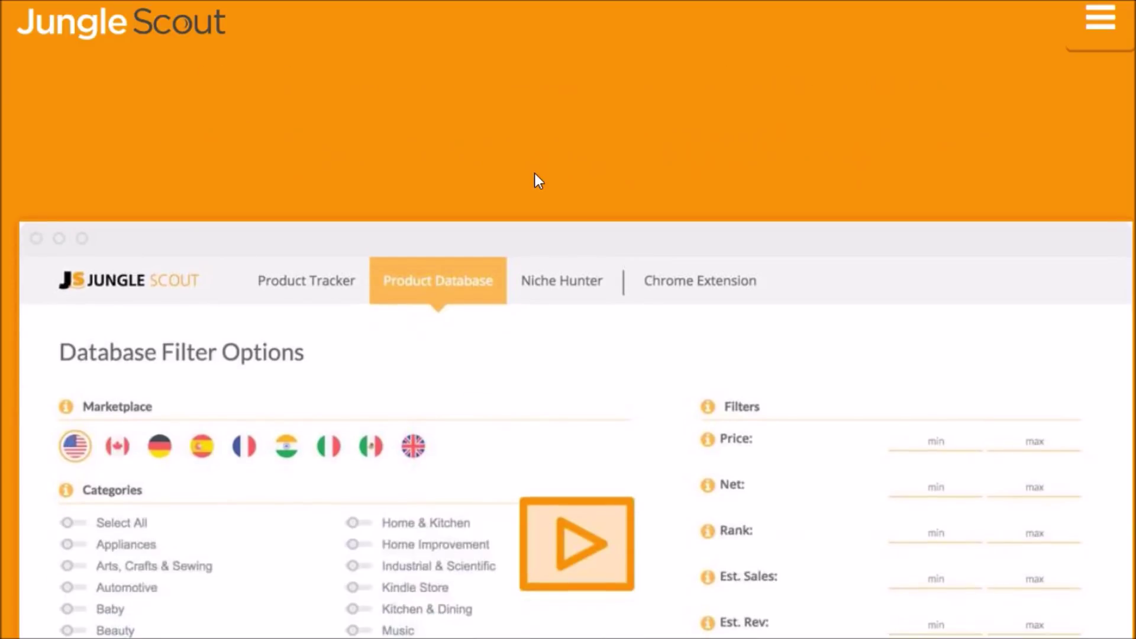
scroll(534, 173, down, 2)
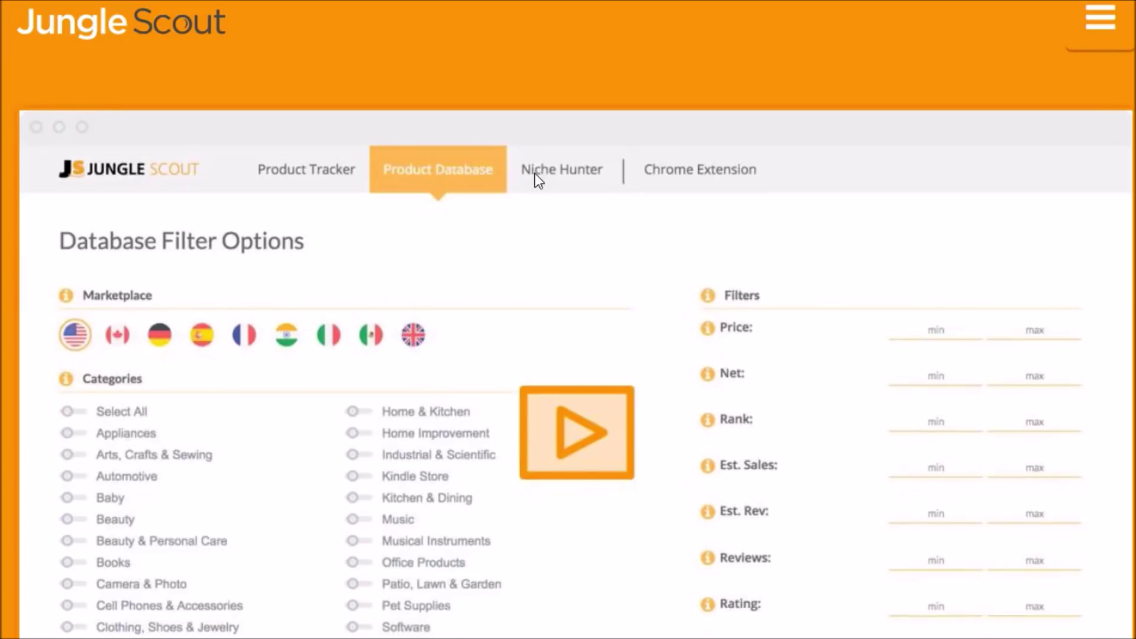
scroll(534, 172, down, 2)
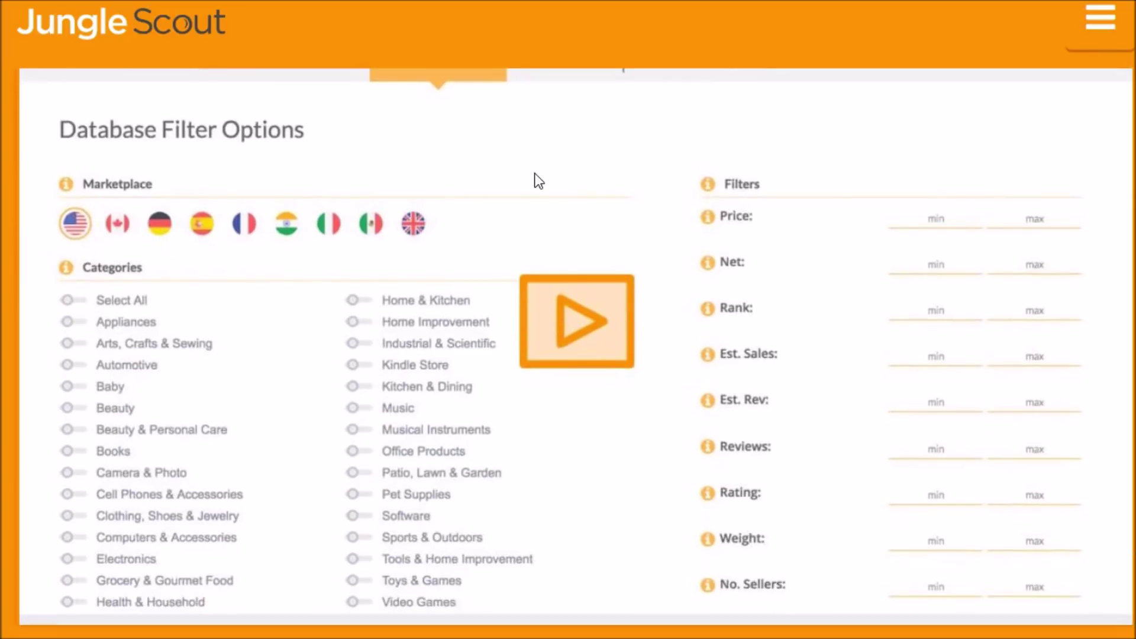
click(471, 196)
click(568, 329)
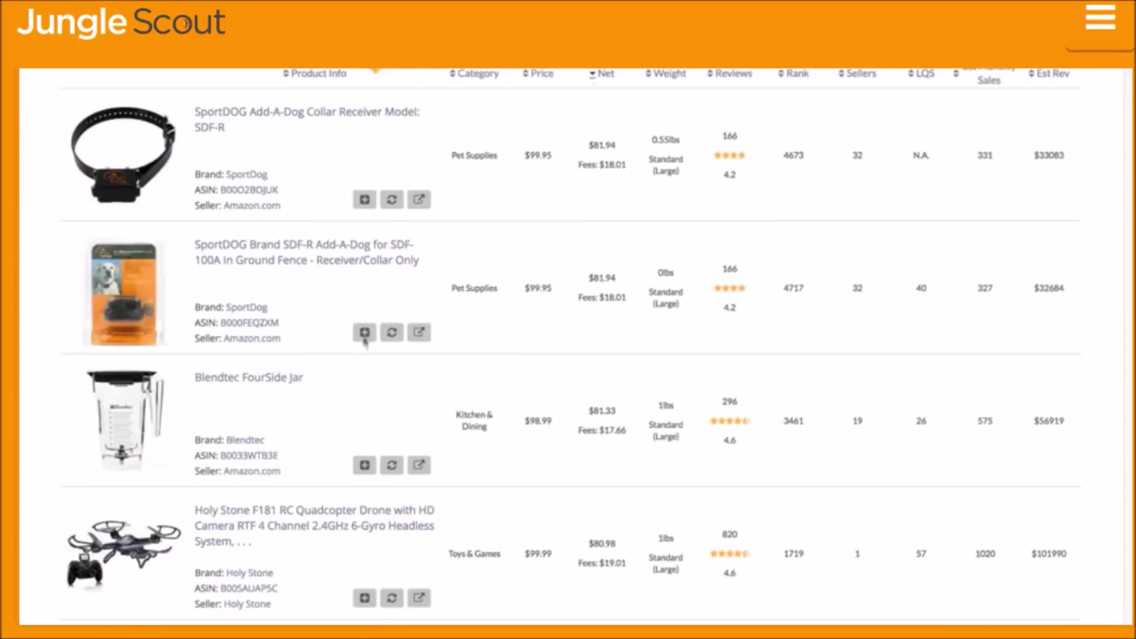
Play the Product Tracker demonstration and inspect the daily data chart for Training Fins Adult 7-9 day by day.
scroll(367, 334, down, 8)
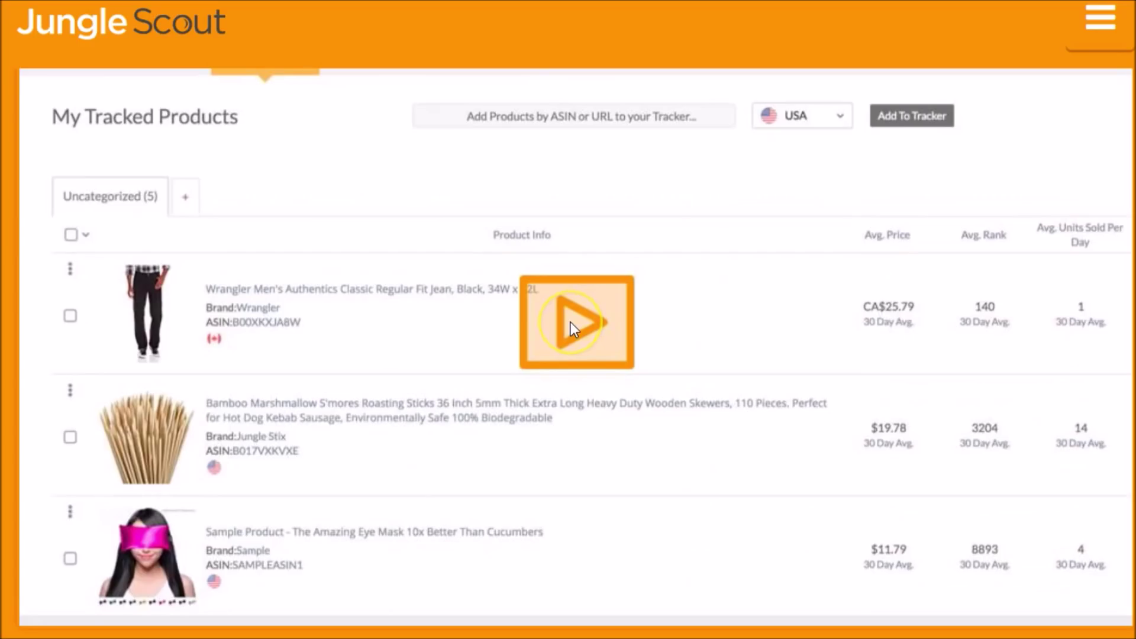
click(571, 322)
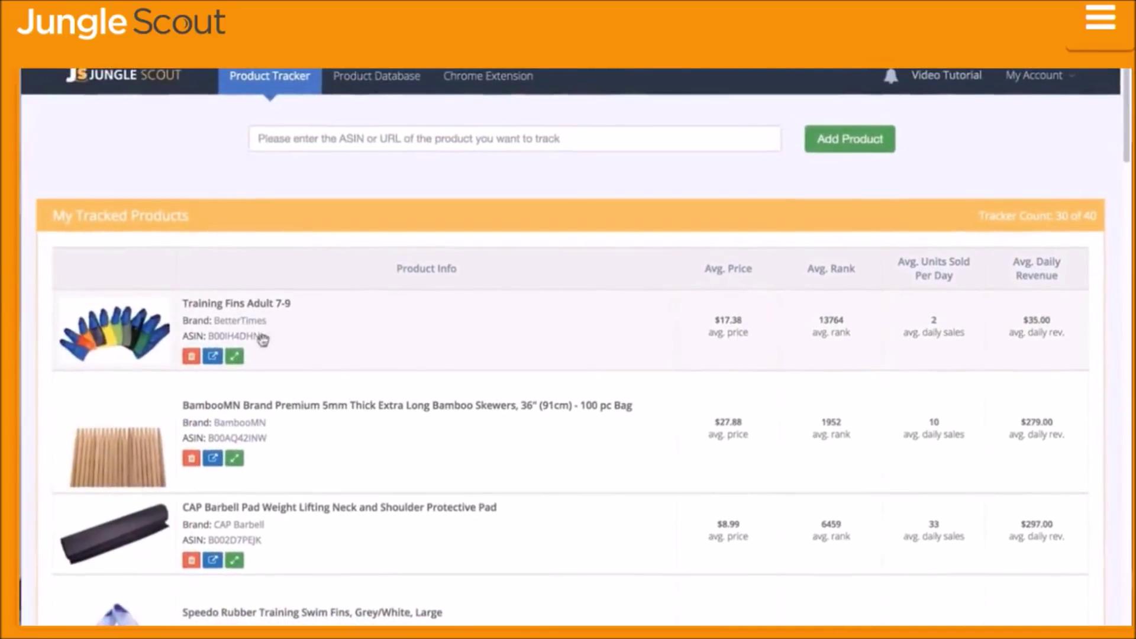
click(234, 356)
mouse_move(250, 465)
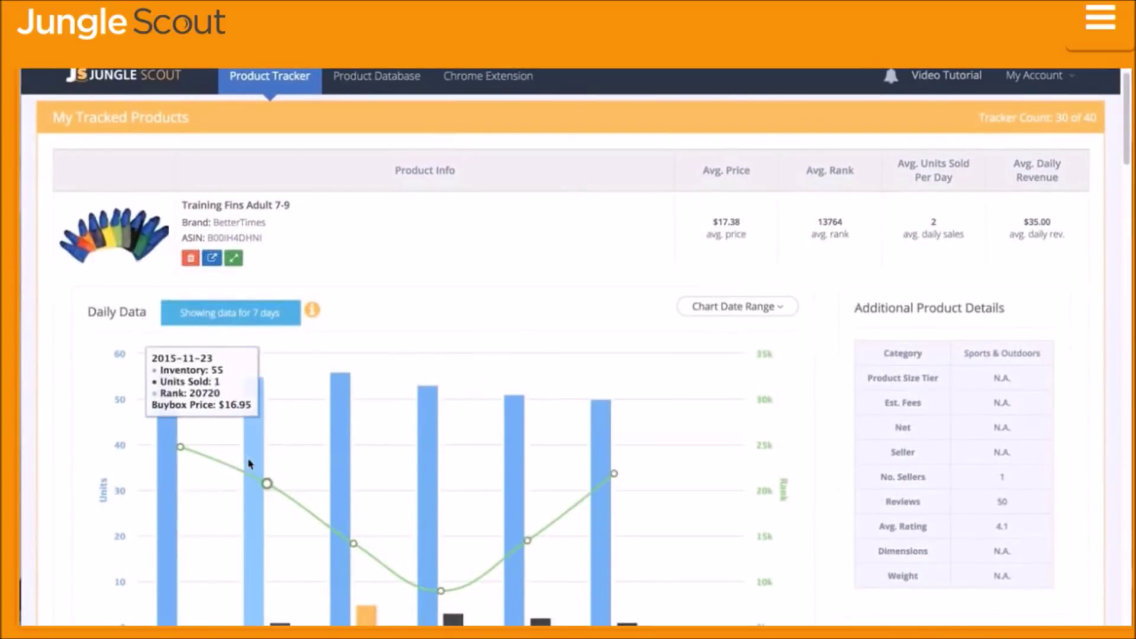
mouse_move(342, 522)
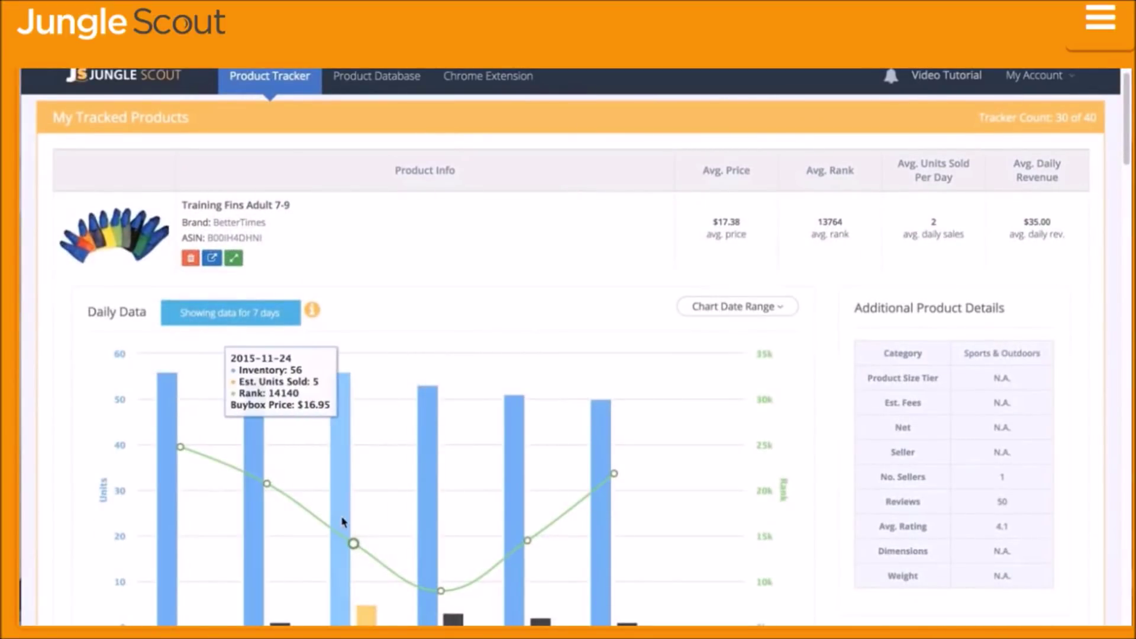
mouse_move(429, 571)
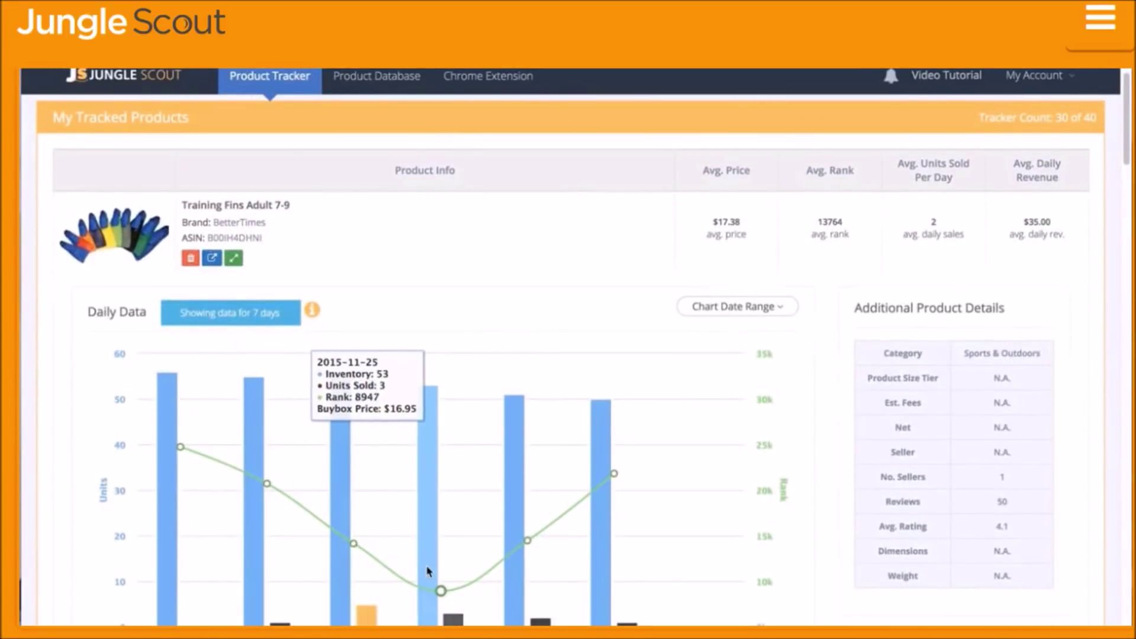
mouse_move(520, 538)
mouse_move(609, 476)
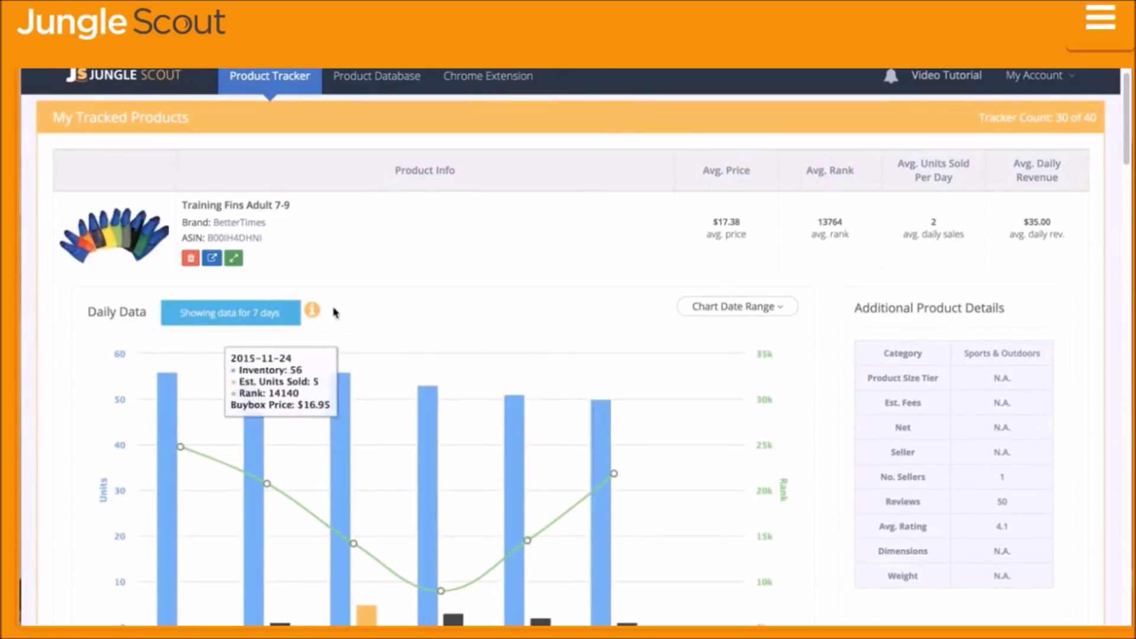
click(234, 258)
scroll(235, 263, up, 2)
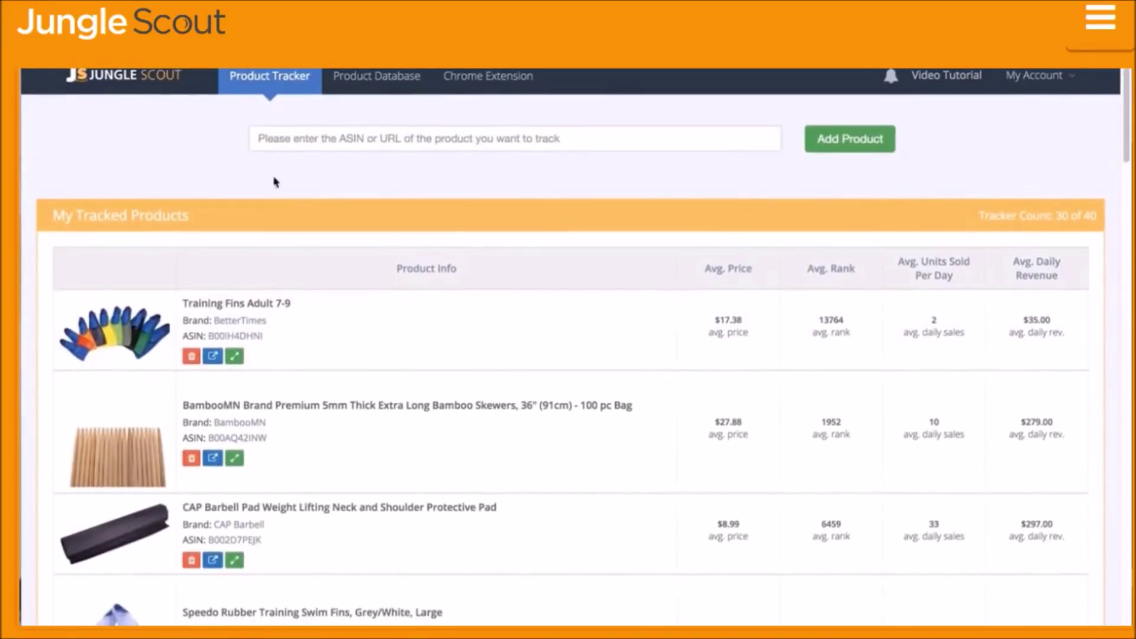
Enter the ASIN B00A4FL7NK as the product to track in the Product Tracker.
click(283, 136)
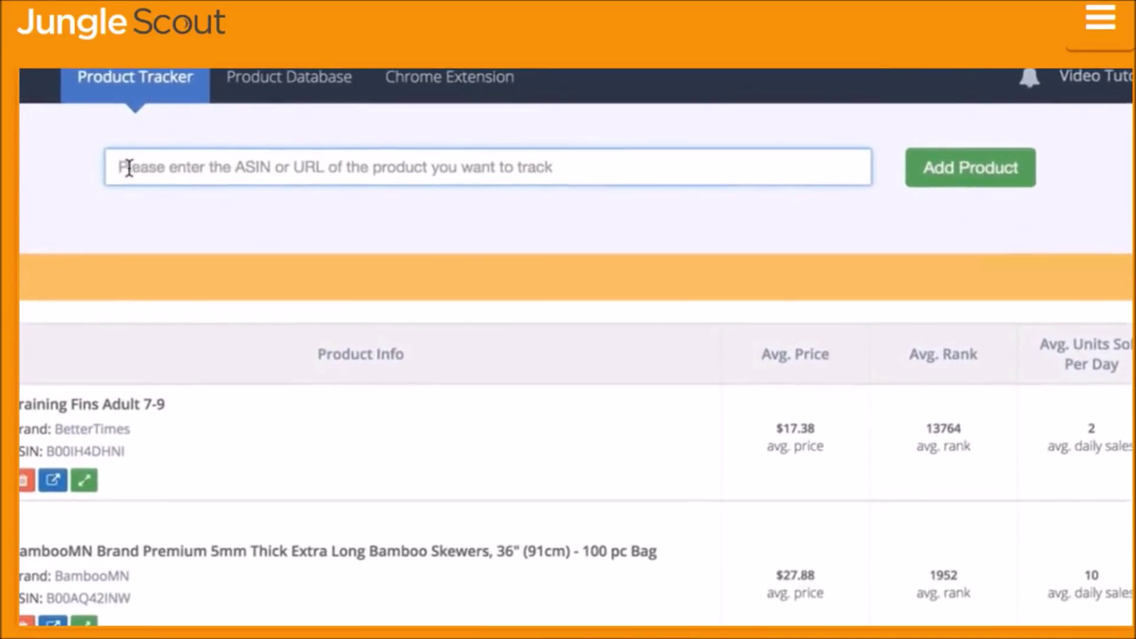
text(B00A4FL7NK)
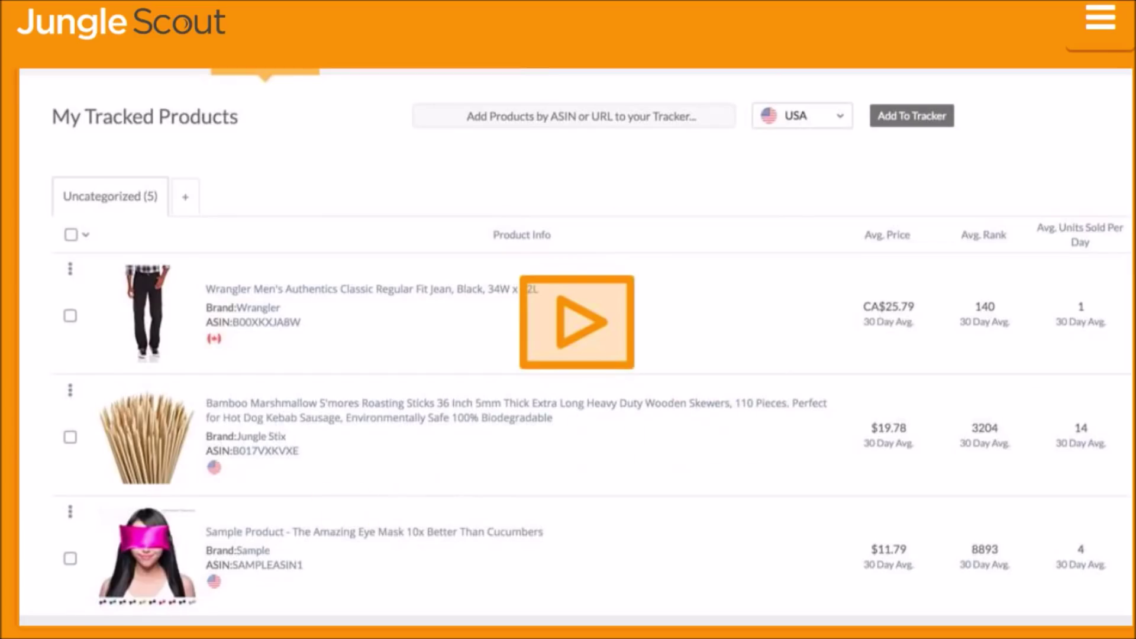
Filter the Niche Hunter results to the Grocery & Gourmet Food and Pet Supplies categories.
click(52, 586)
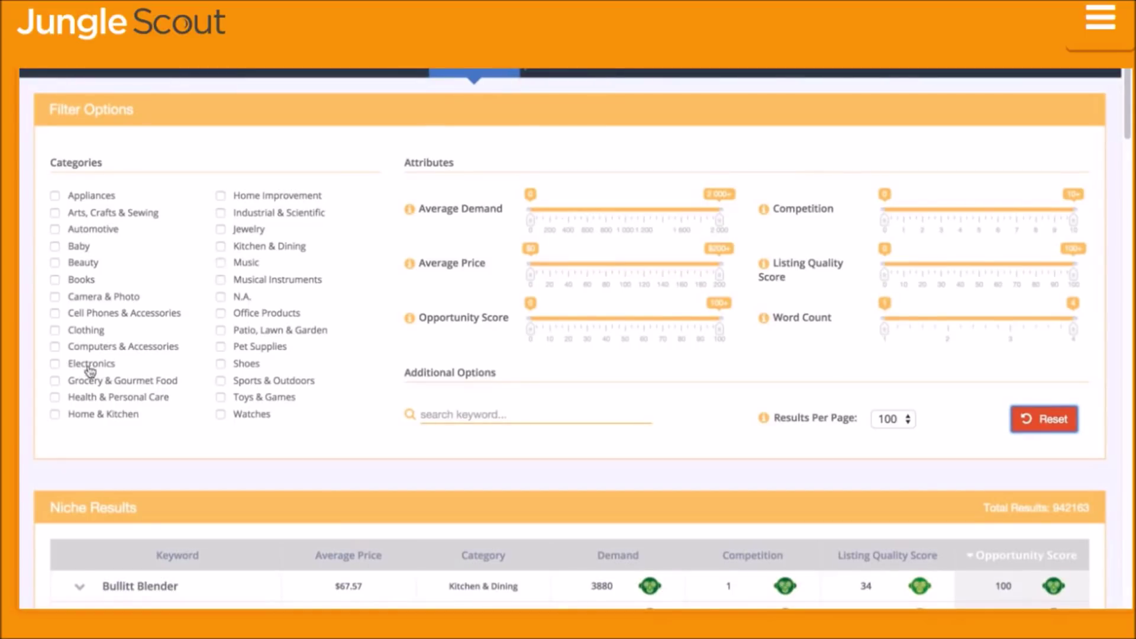
click(55, 382)
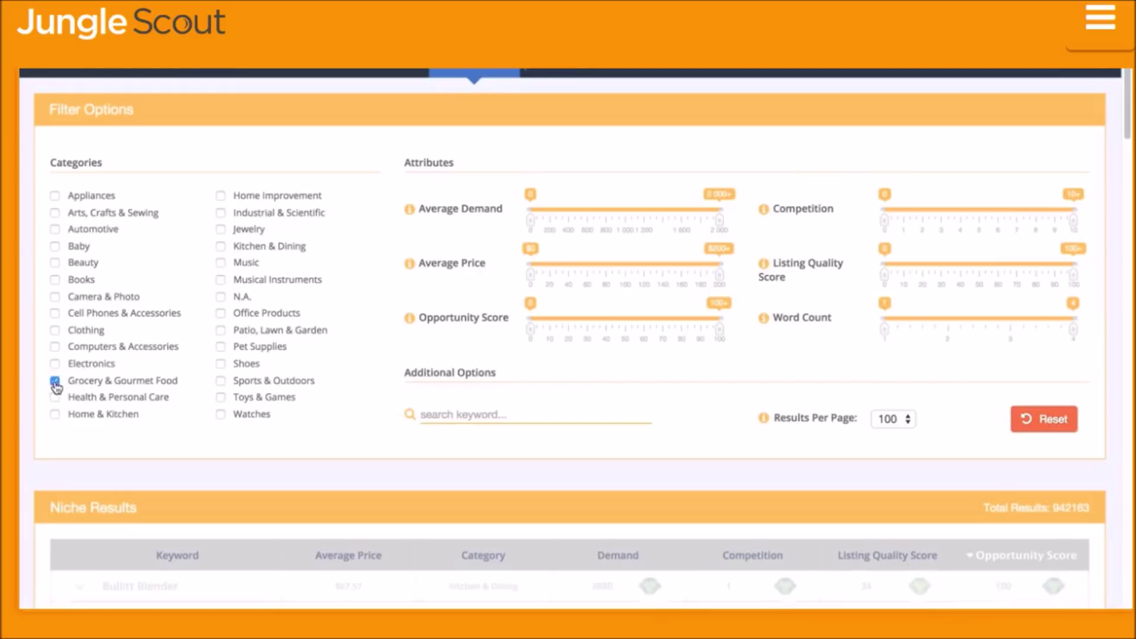
click(221, 348)
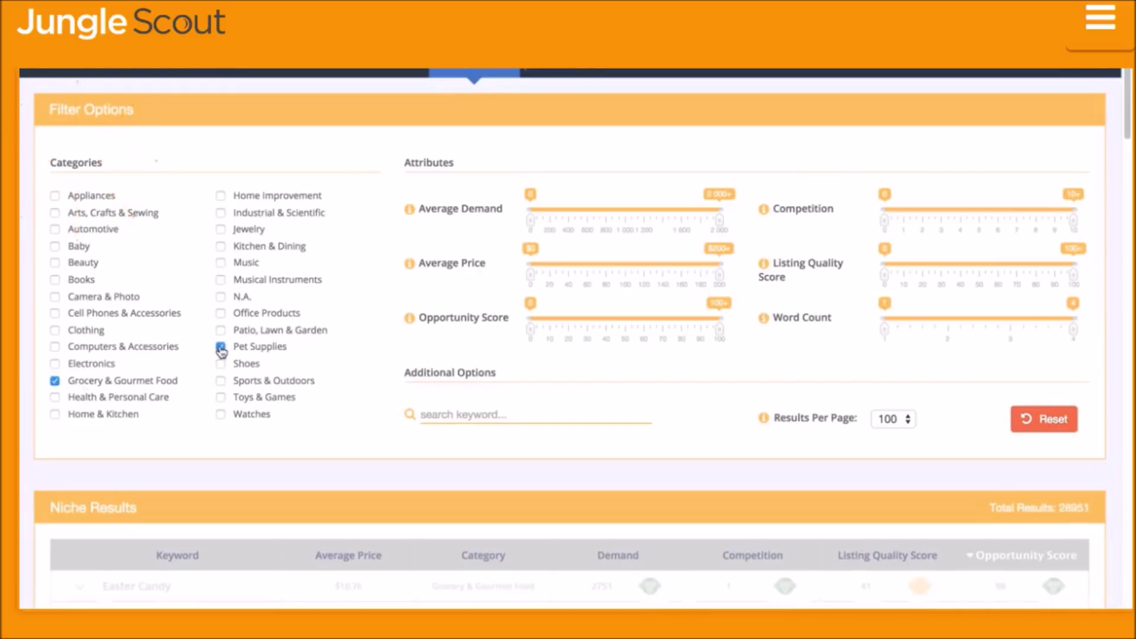
Limit the niches' average demand to about 880 to 1,620 and set the minimum competition to 1.
drag(530, 220, 613, 220)
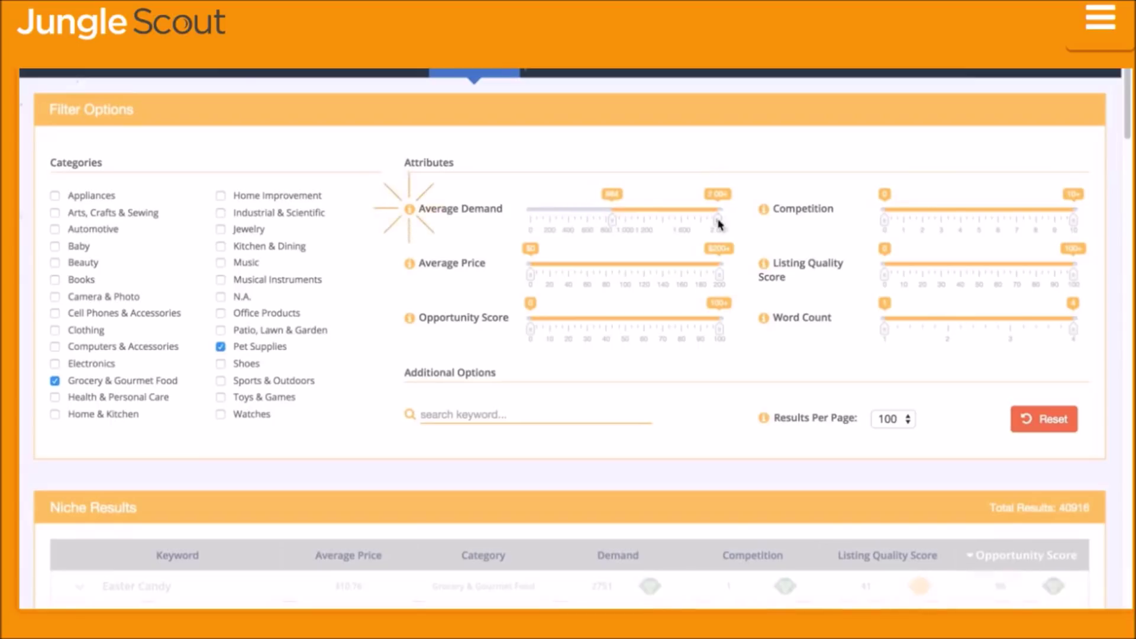
drag(719, 220, 681, 220)
drag(883, 220, 903, 220)
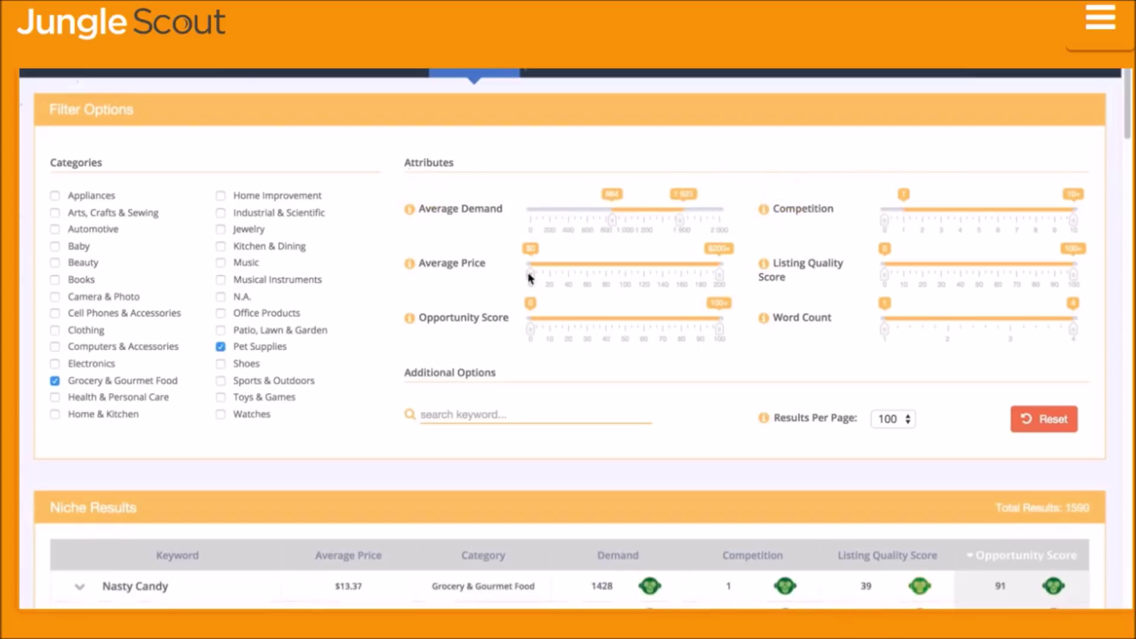
Limit average price to about $65 to $142, opportunity score to about 21 to 81, minimum listing quality to 31 and minimum word count to 2.
drag(530, 275, 591, 275)
drag(719, 275, 664, 275)
drag(882, 275, 943, 275)
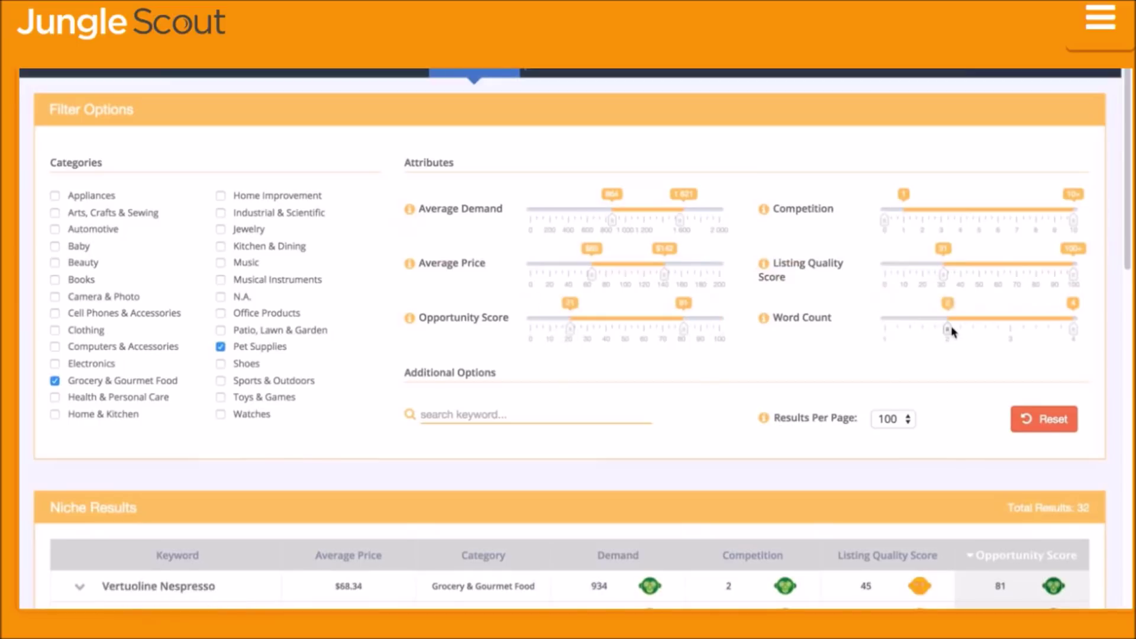
drag(883, 329, 948, 329)
Expand the Dasuquin With Msm keyword to view its sales and review charts and related keywords.
scroll(950, 325, down, 3)
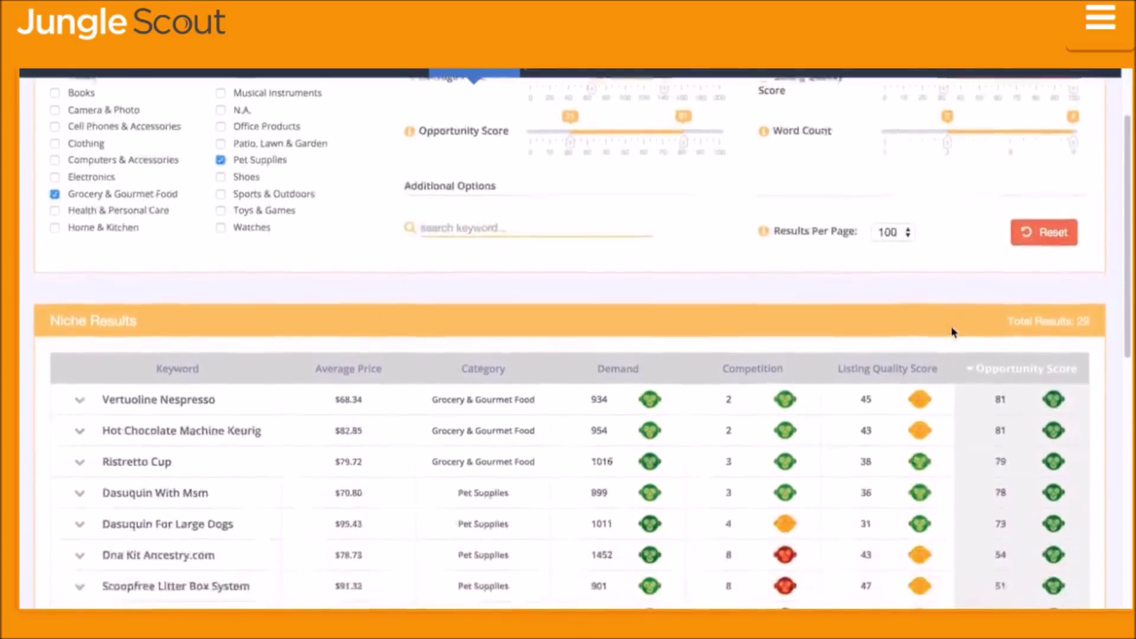
scroll(952, 332, down, 4)
scroll(954, 333, up, 1)
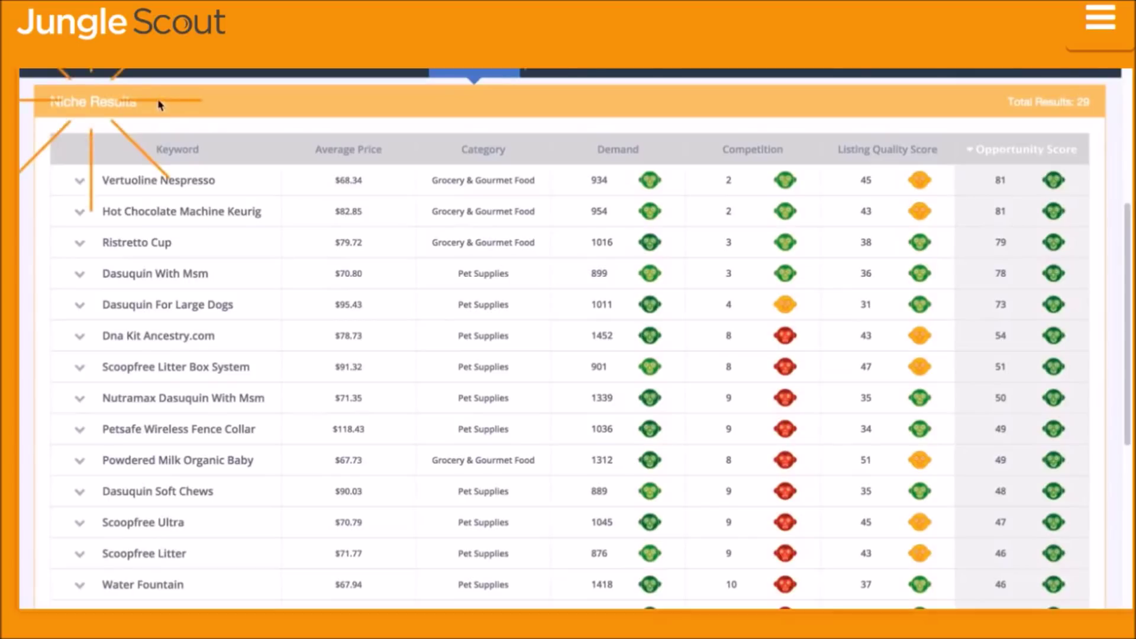
click(114, 277)
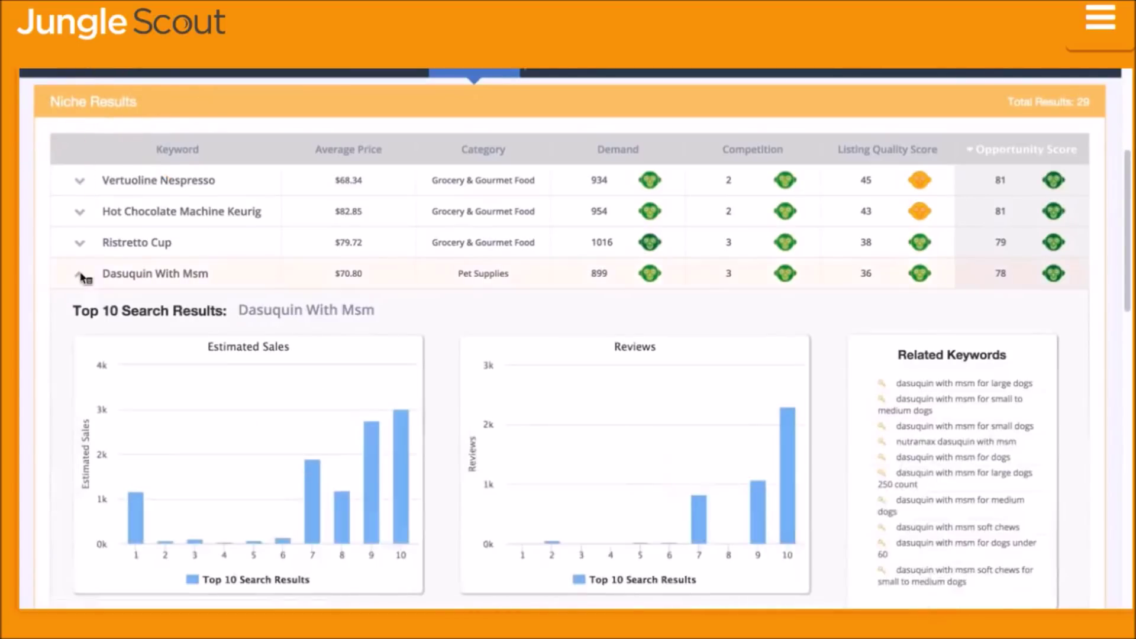